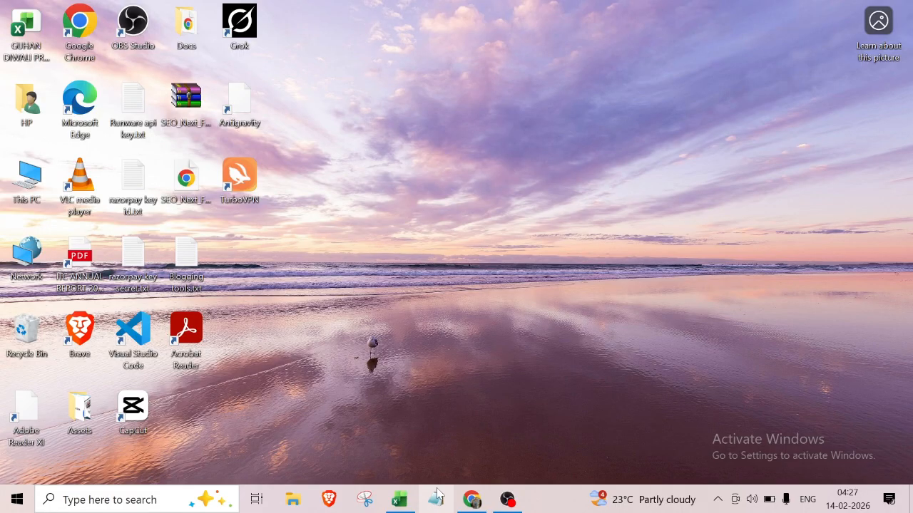
Step: Switch to the Excel workbook and sort only the Salary column from largest to smallest, continuing with the current selection
click(402, 500)
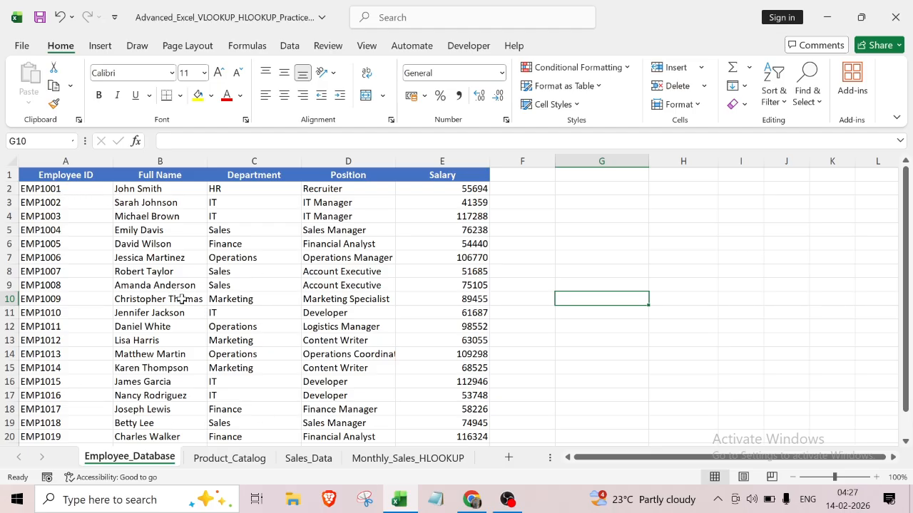
click(440, 158)
right_click(423, 211)
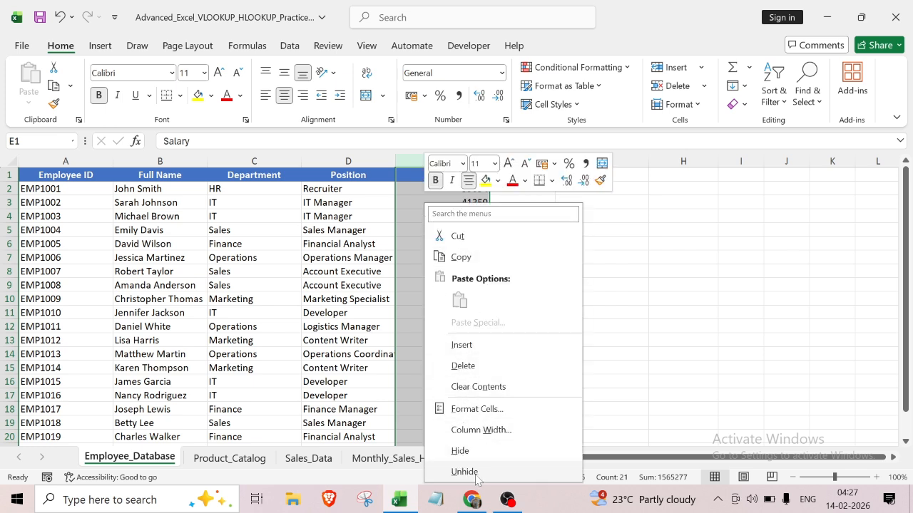
key(Escape)
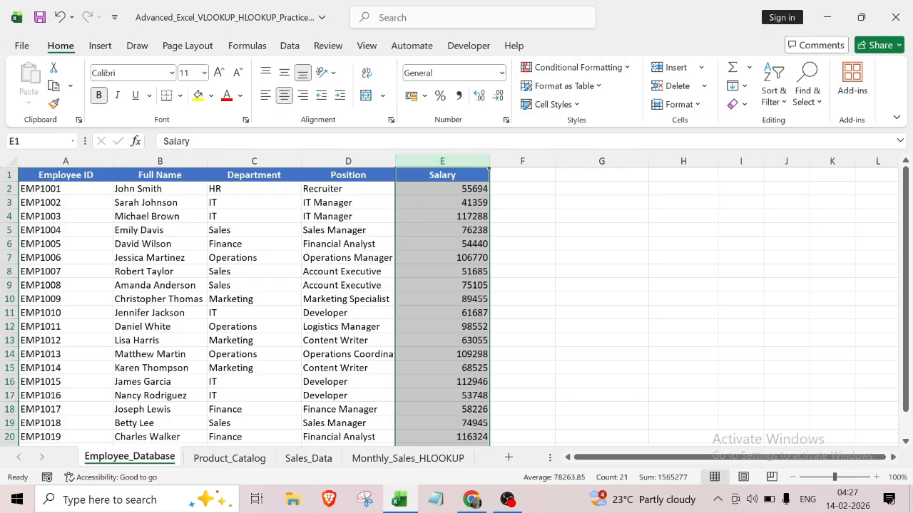
click(291, 49)
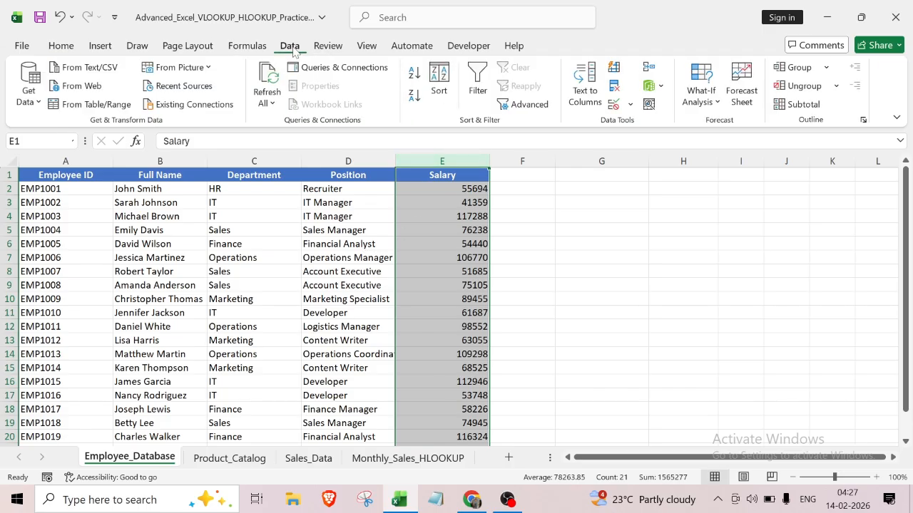
click(439, 79)
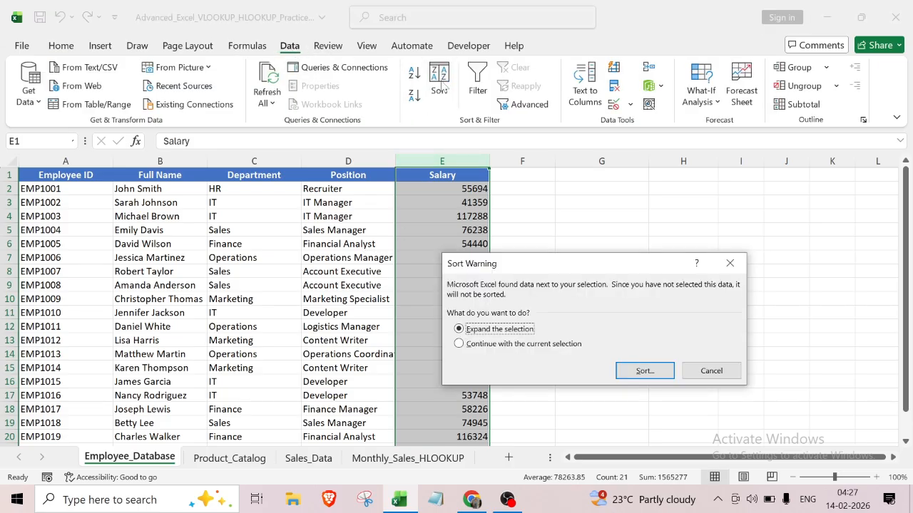
click(458, 345)
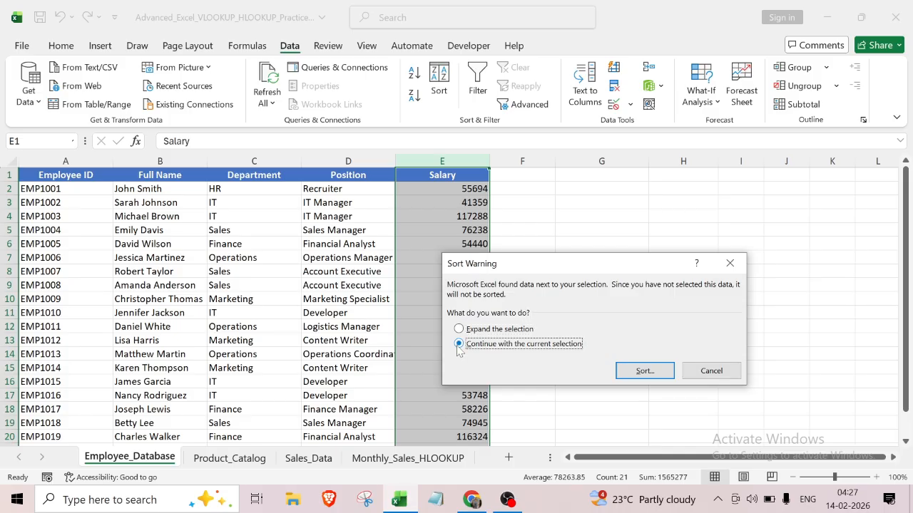
click(643, 372)
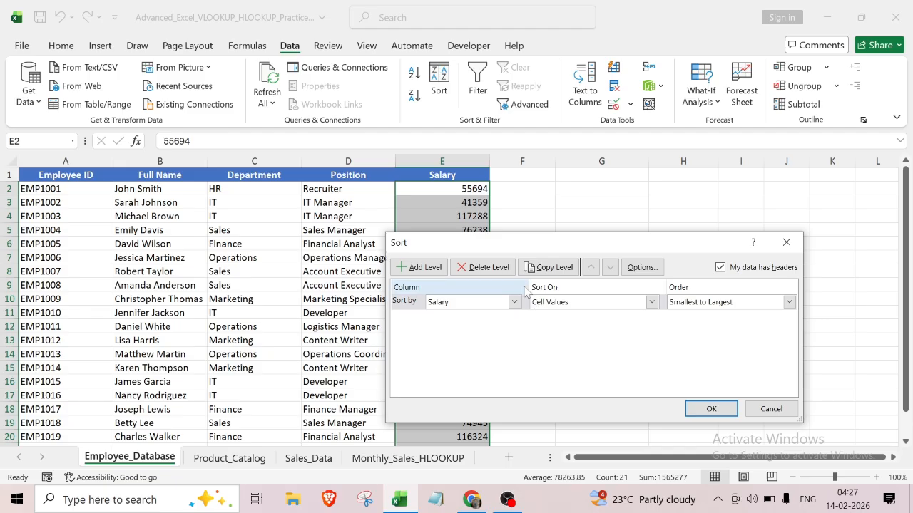
click(788, 301)
click(711, 326)
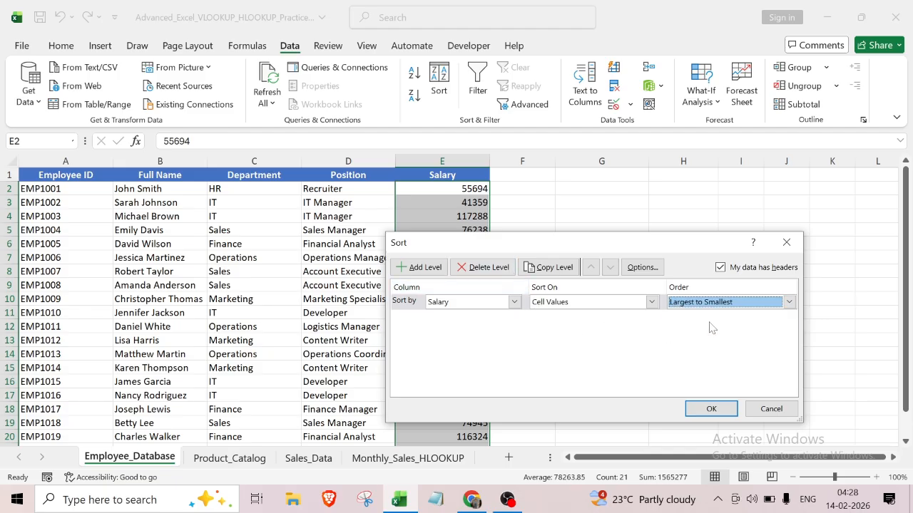
click(701, 409)
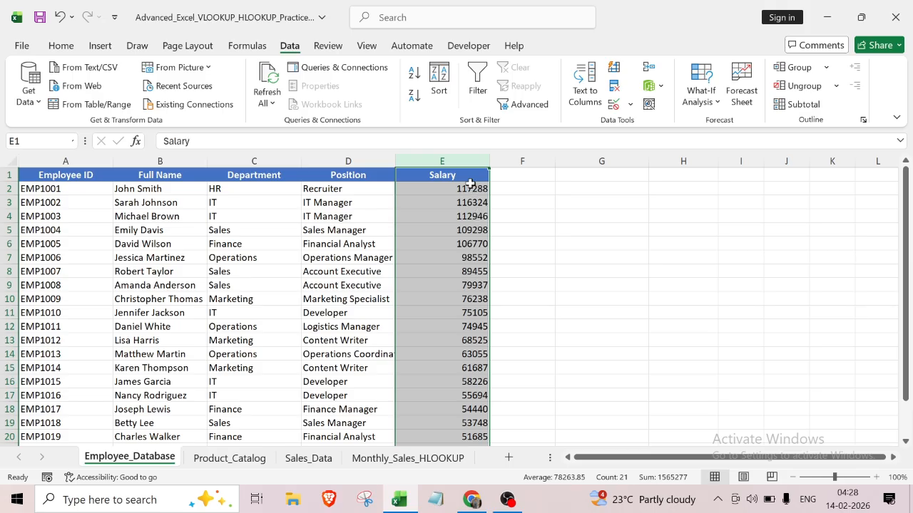
click(571, 318)
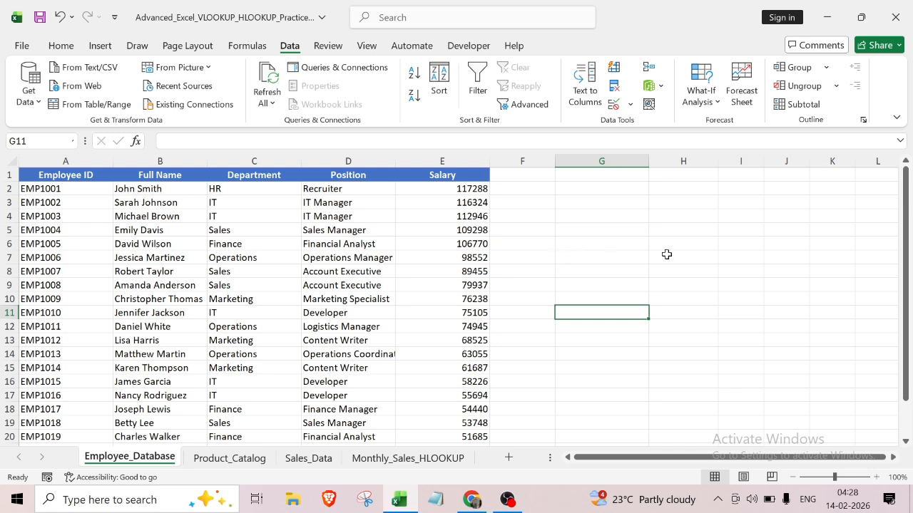
Step: Copy the header row A1:E1 and paste it beside the employee table, starting at G1
scroll(755, 426, right, 1)
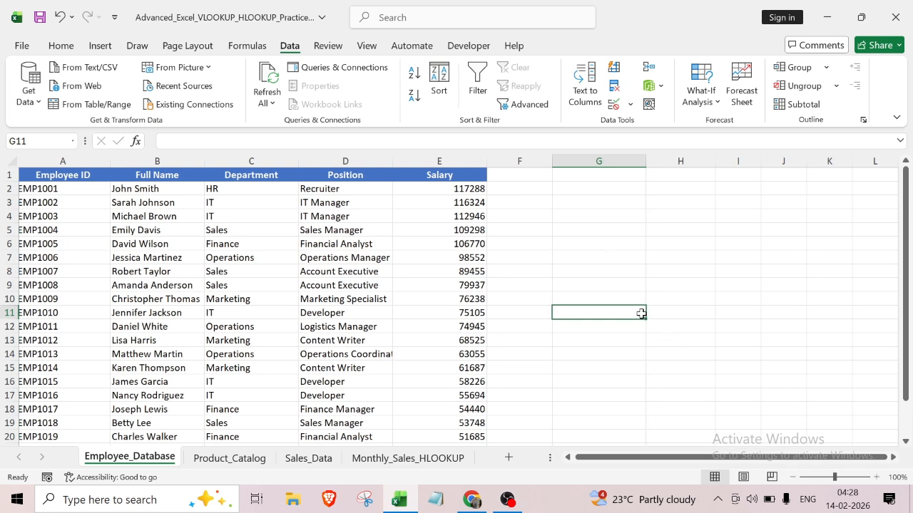
click(555, 188)
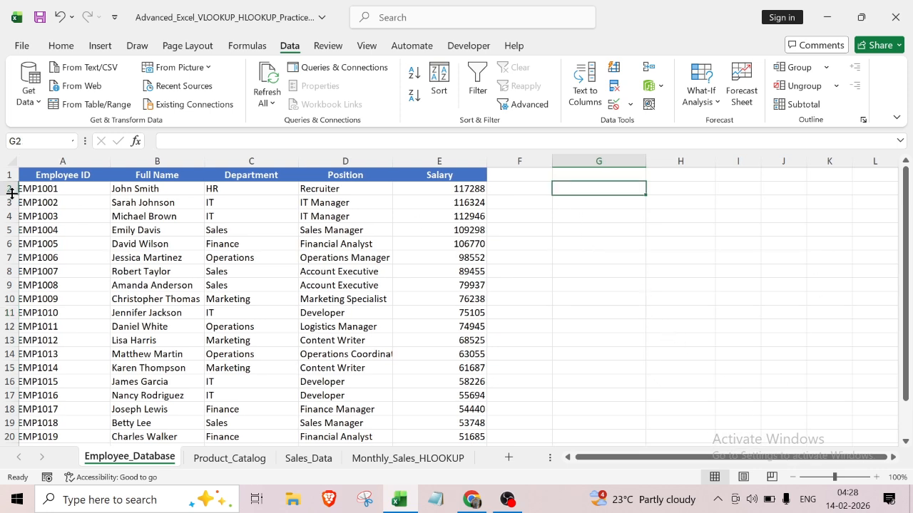
drag(26, 174, 425, 177)
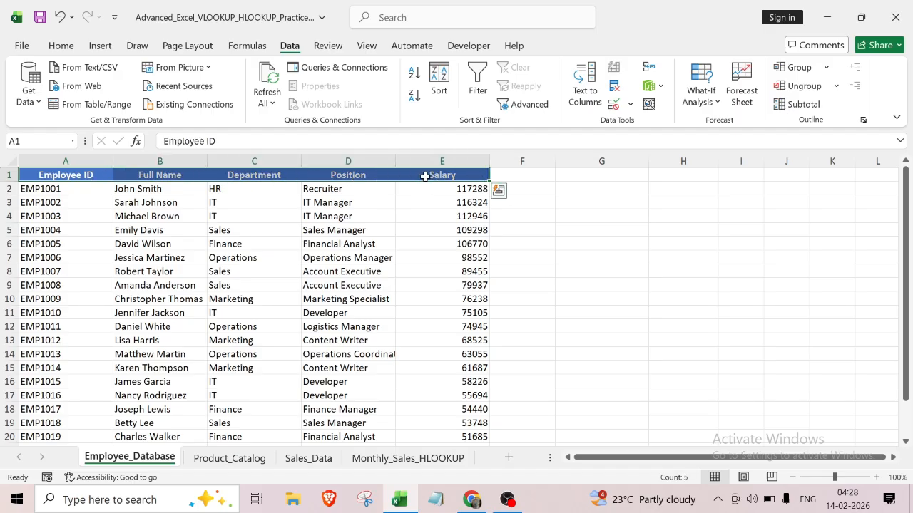
key(ctrl+c)
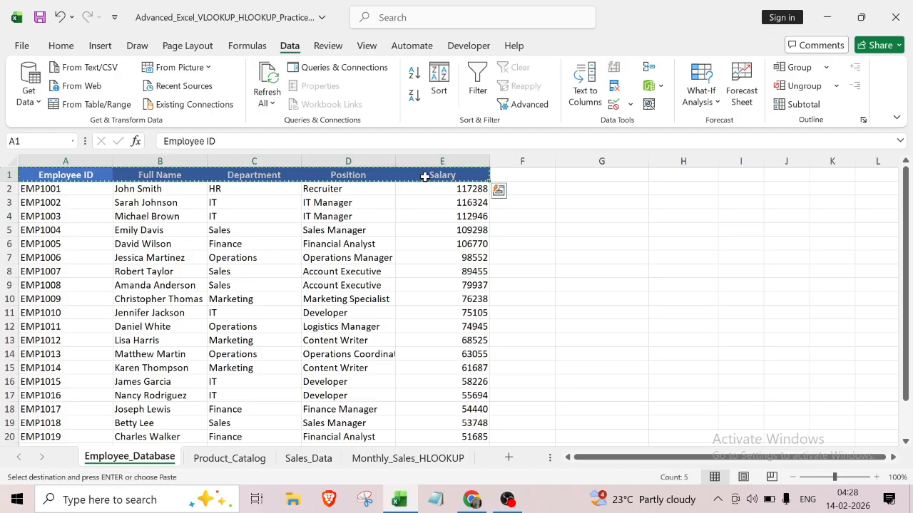
click(568, 175)
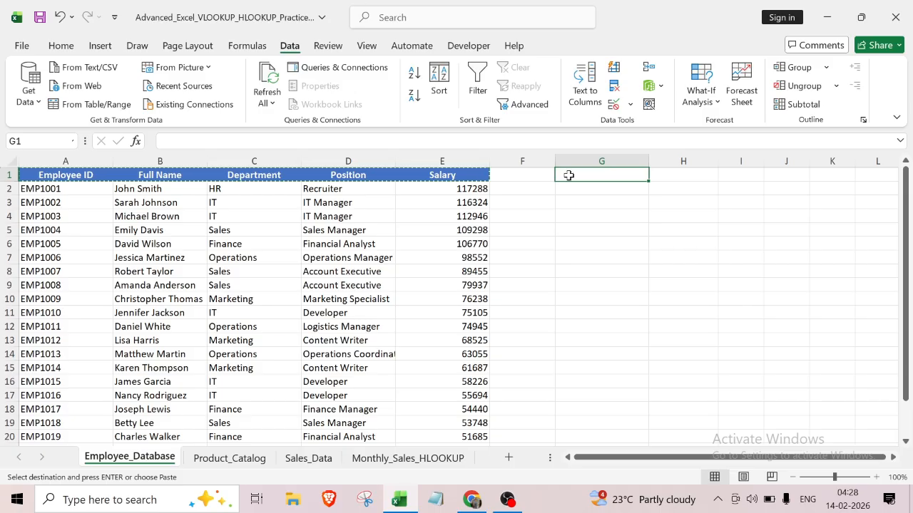
key(ctrl+v)
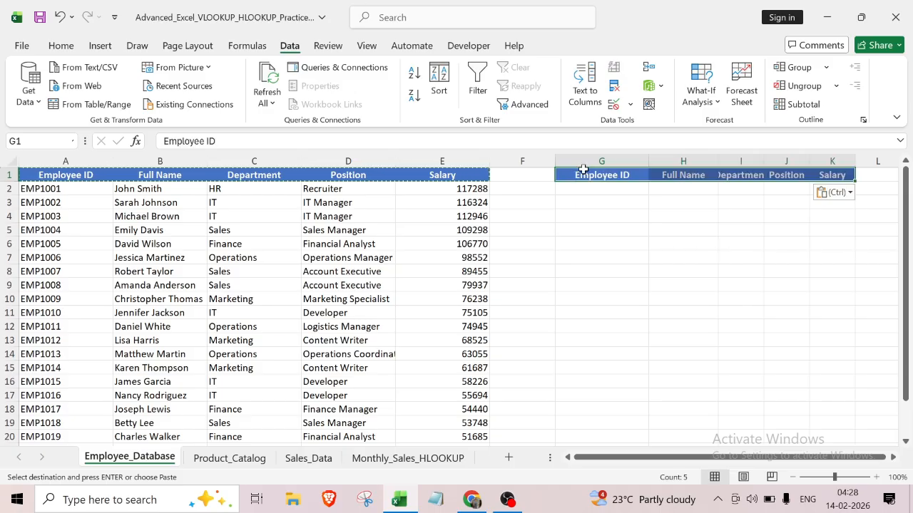
click(611, 240)
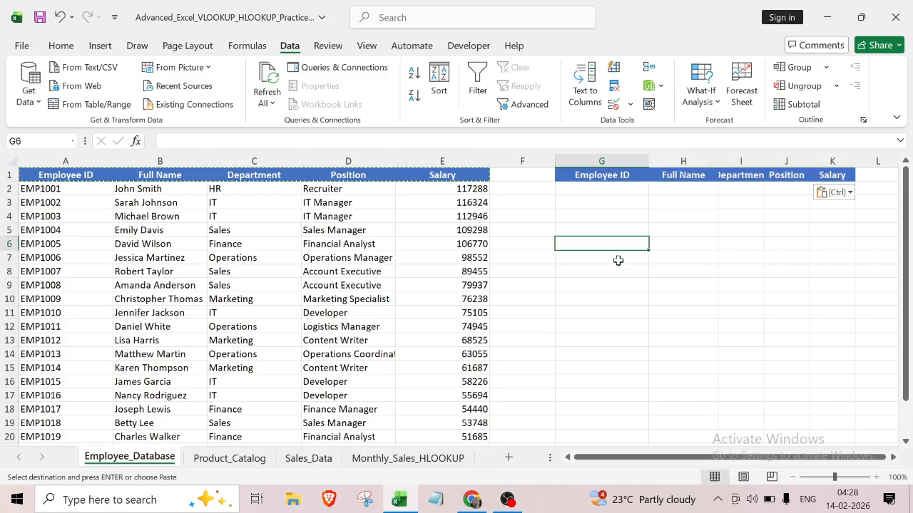
Step: Start a SORT formula in G2 with the employee data A2:E21 as its array
click(583, 191)
text(=)
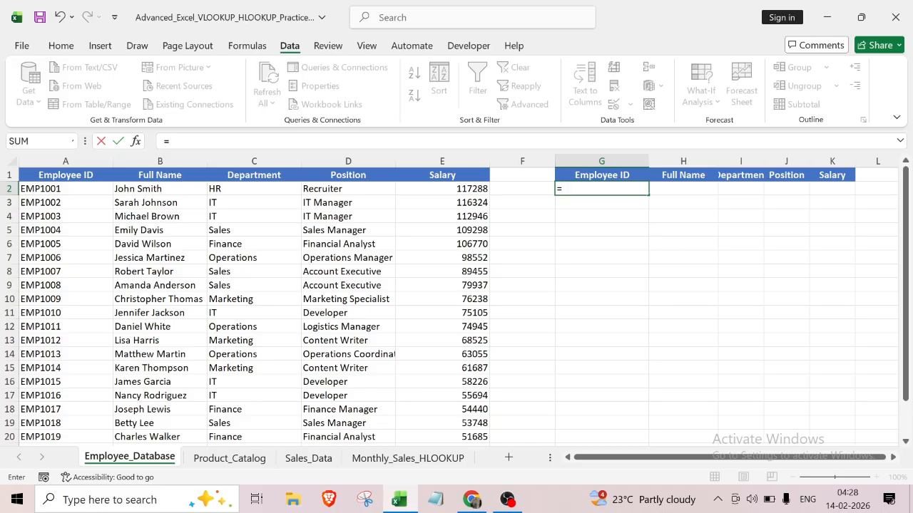
text(so)
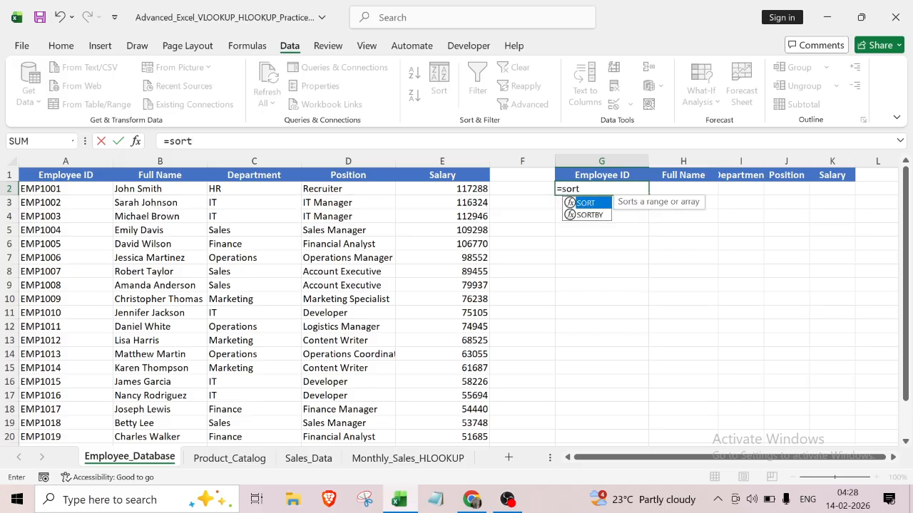
text(rt)
double_click(585, 204)
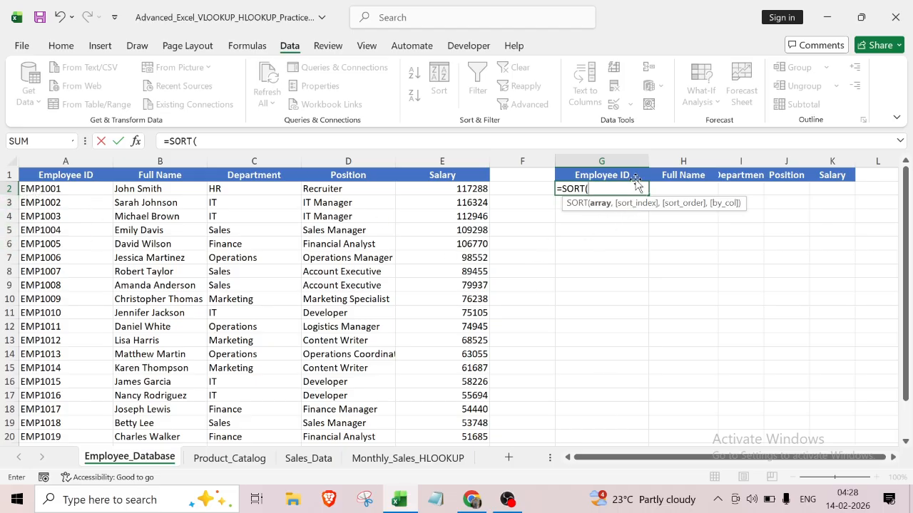
drag(42, 191, 472, 411)
scroll(644, 346, up, 1)
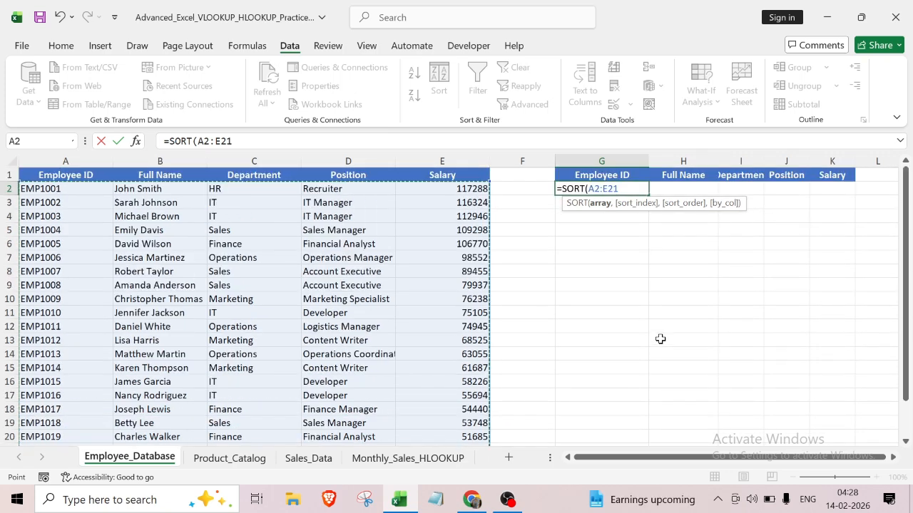
Step: Complete the SORT formula with sort index 2, ascending order 1 and FALSE for sorting by row, and enter it
text(,2)
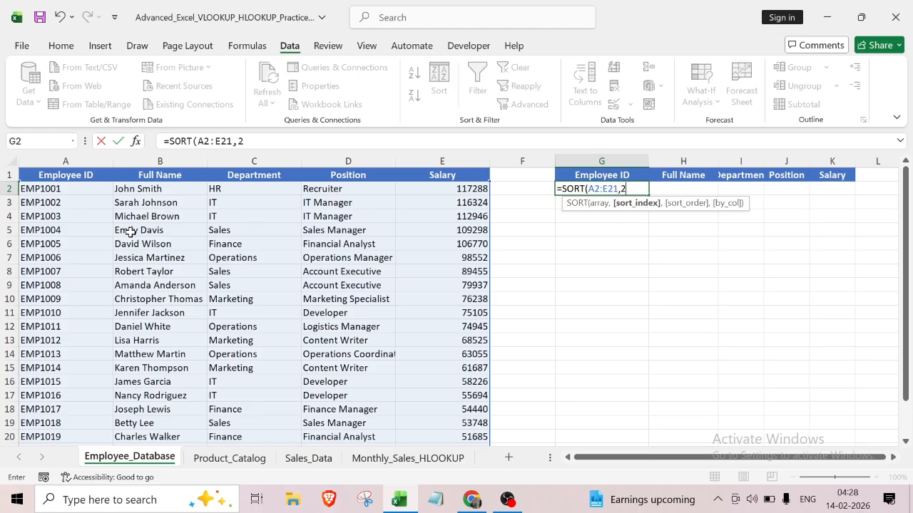
text(,)
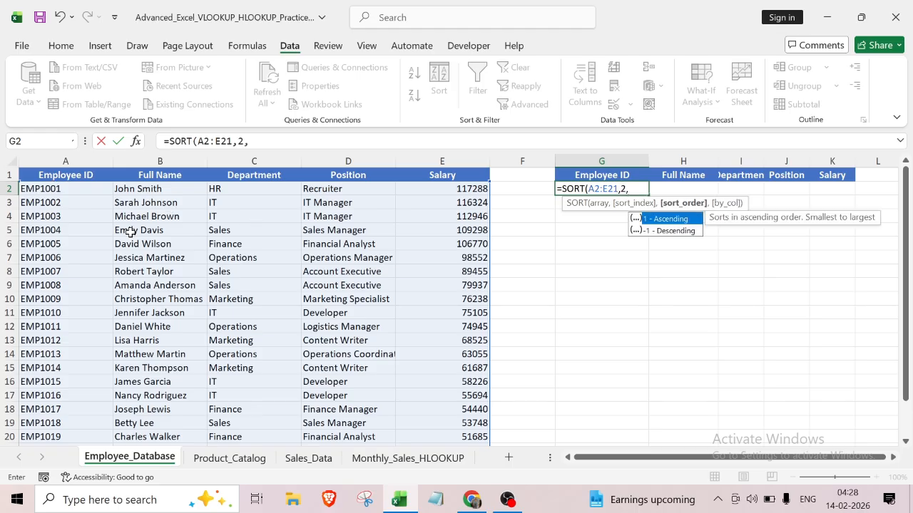
double_click(670, 219)
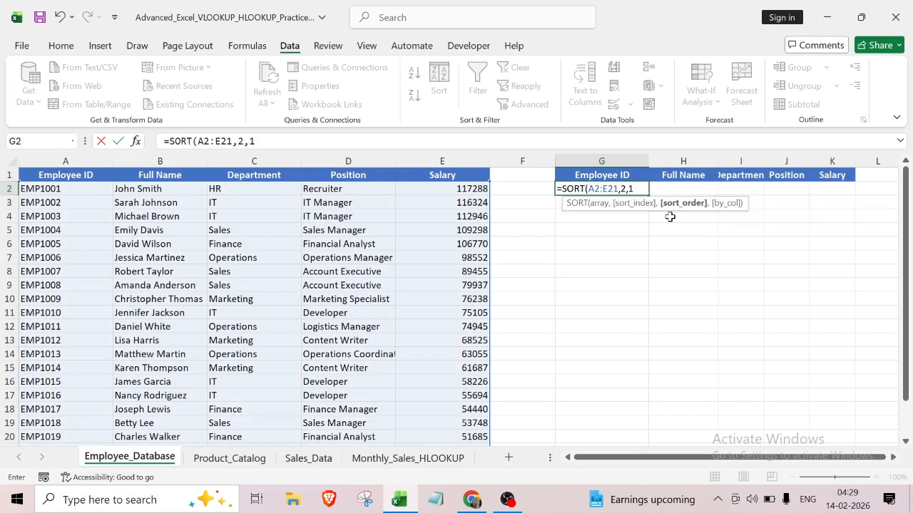
text(,)
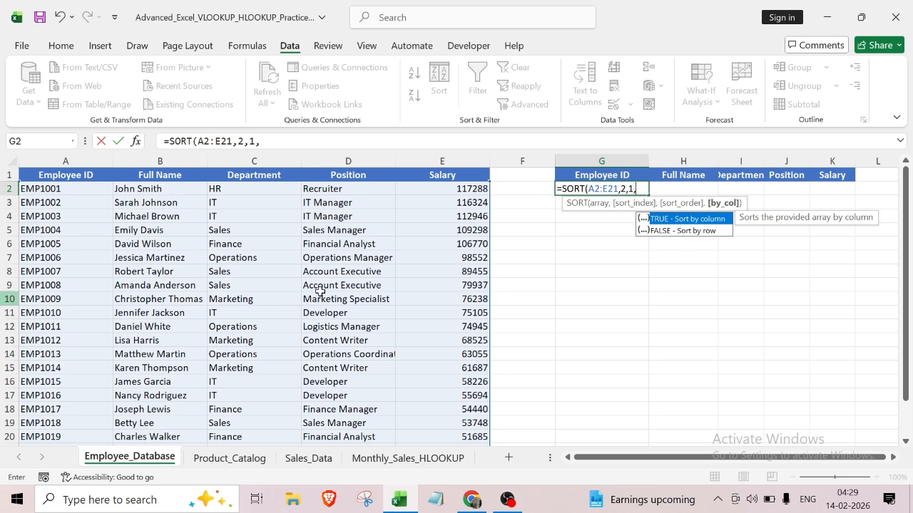
double_click(693, 231)
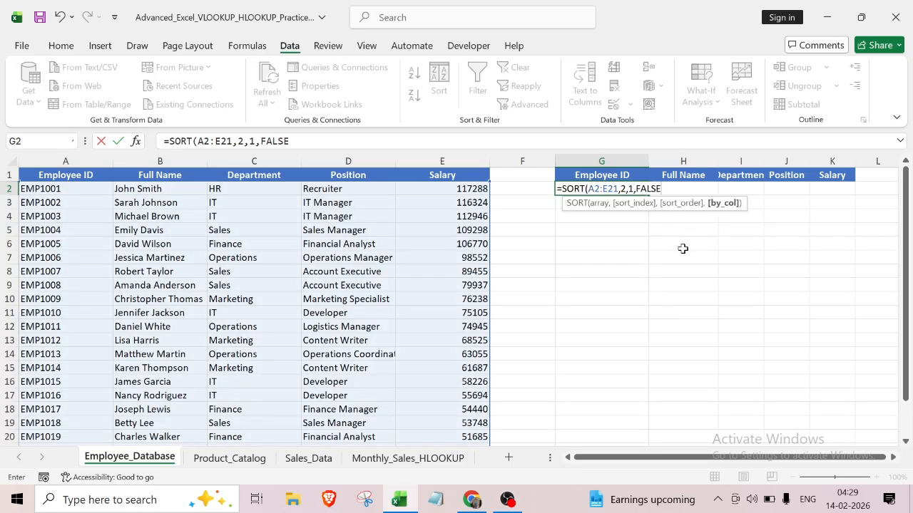
text())
key(Return)
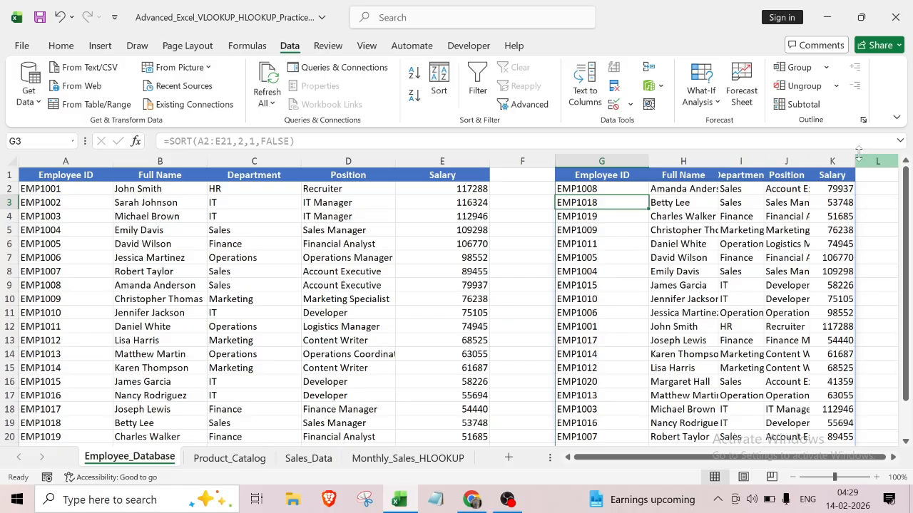
Step: Widen column K slightly and autofit the Position, Department and Full Name columns of the second table to their contents
drag(855, 158, 866, 157)
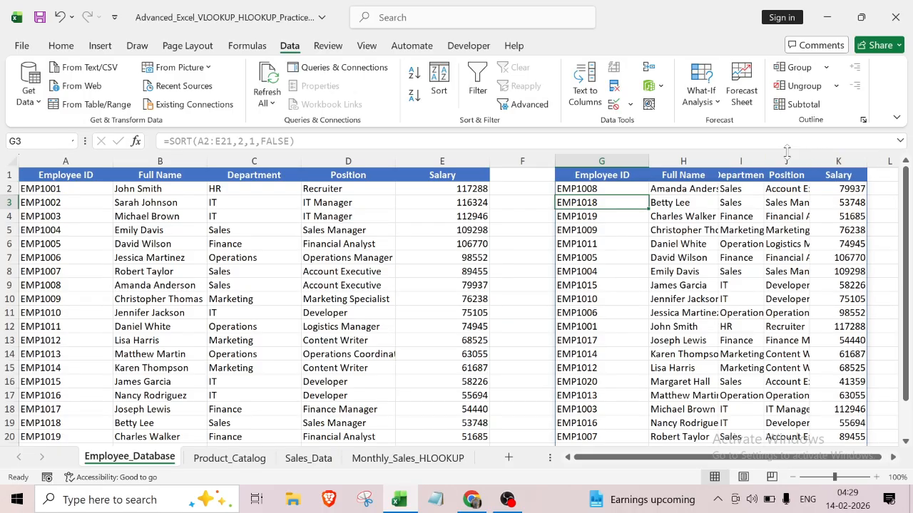
double_click(809, 157)
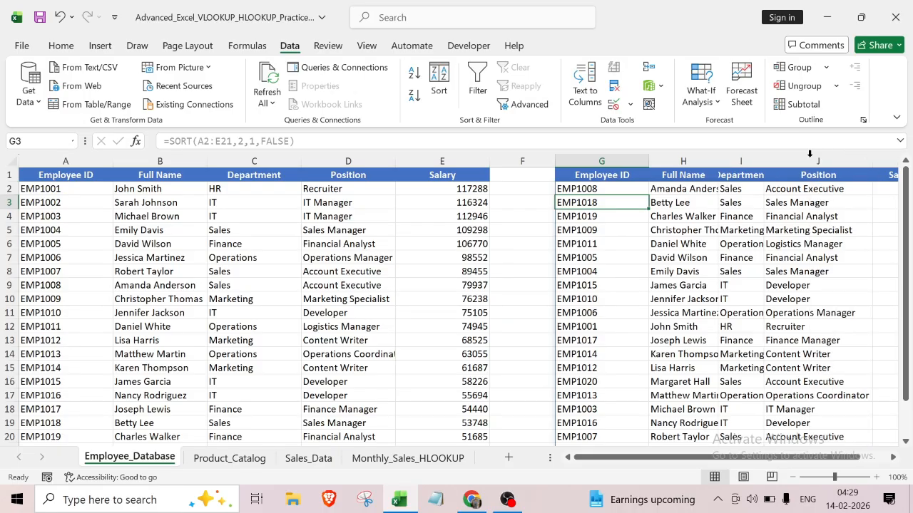
drag(763, 157, 763, 158)
double_click(763, 158)
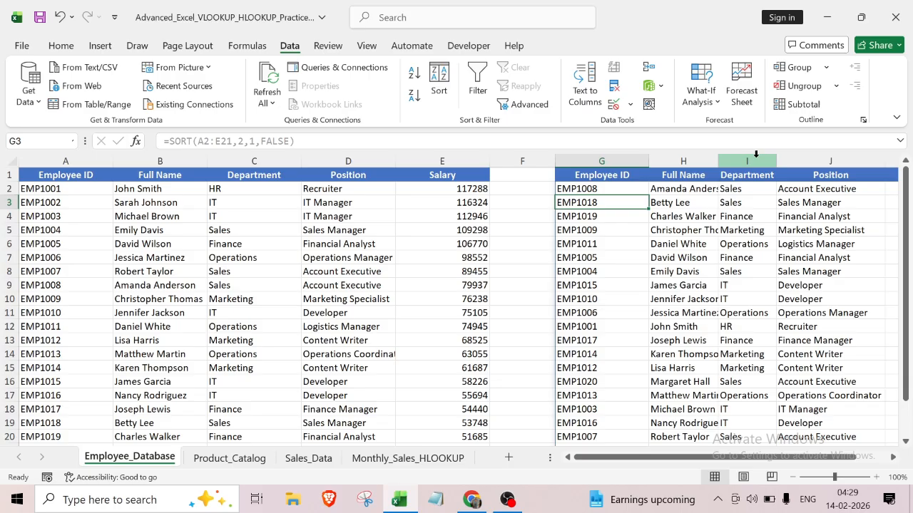
double_click(720, 156)
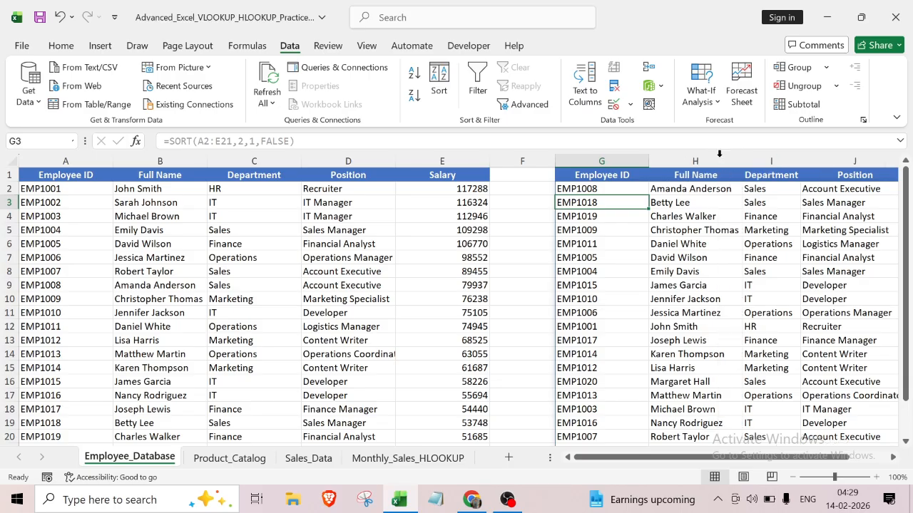
mouse_move(671, 463)
mouse_down()
mouse_move(742, 465)
mouse_move(657, 465)
mouse_up()
Step: Clear the sorted results in G2:J22 beneath the copied headers
drag(569, 186, 856, 419)
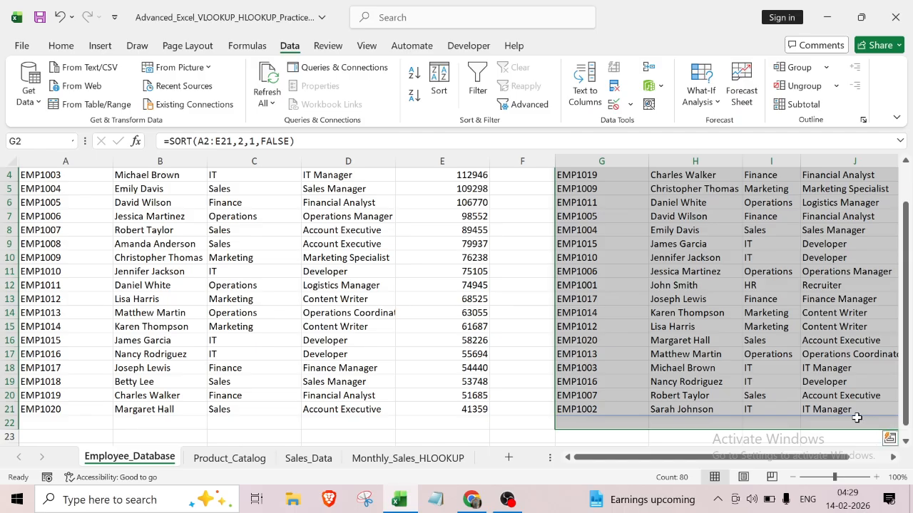
key(Delete)
scroll(857, 418, up, 1)
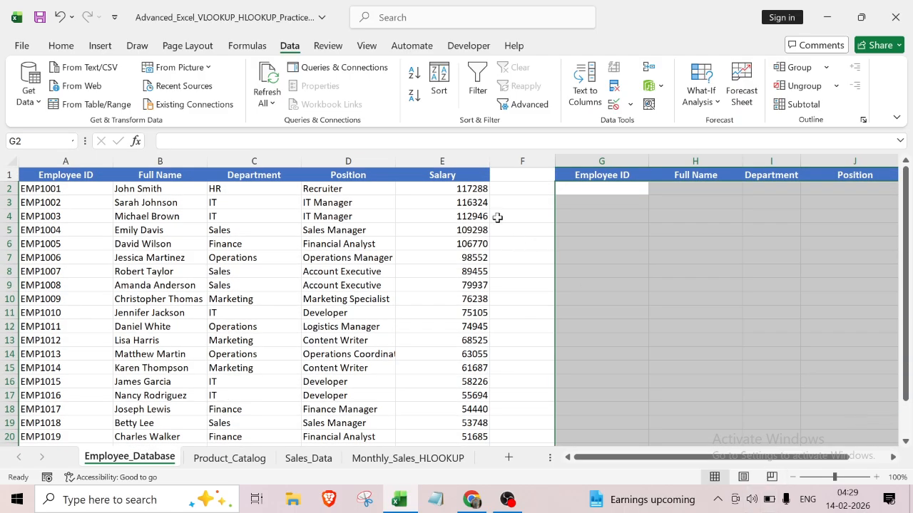
click(528, 195)
Step: Start a SORT formula in G2 using the full employee data A2:E21 as its array
click(608, 188)
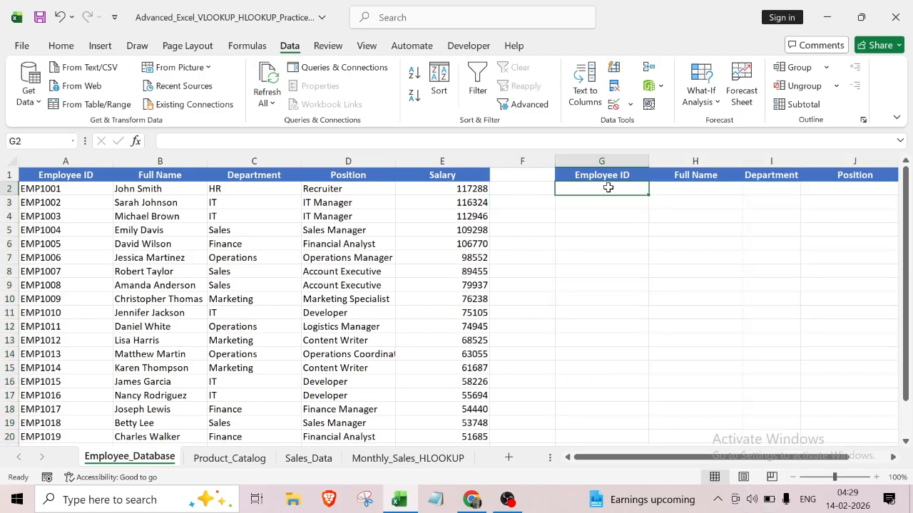
text(=s)
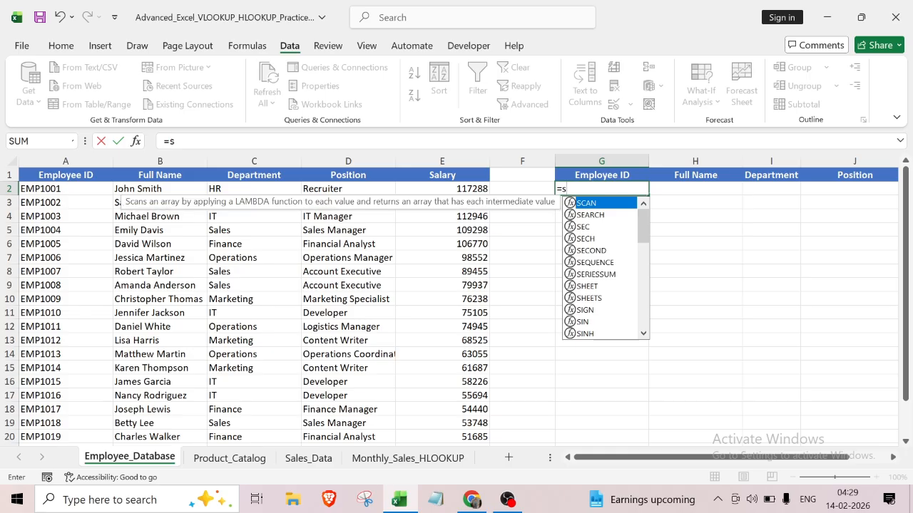
text(o)
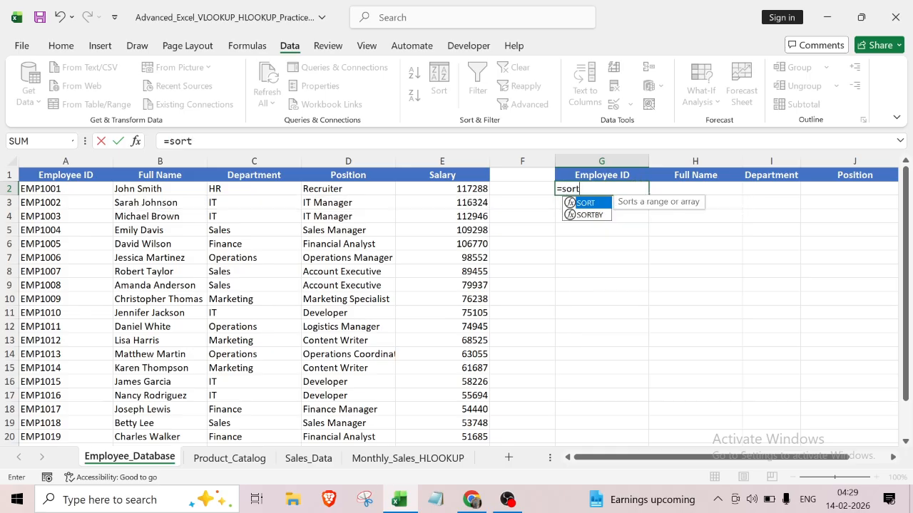
text(rt)
double_click(586, 204)
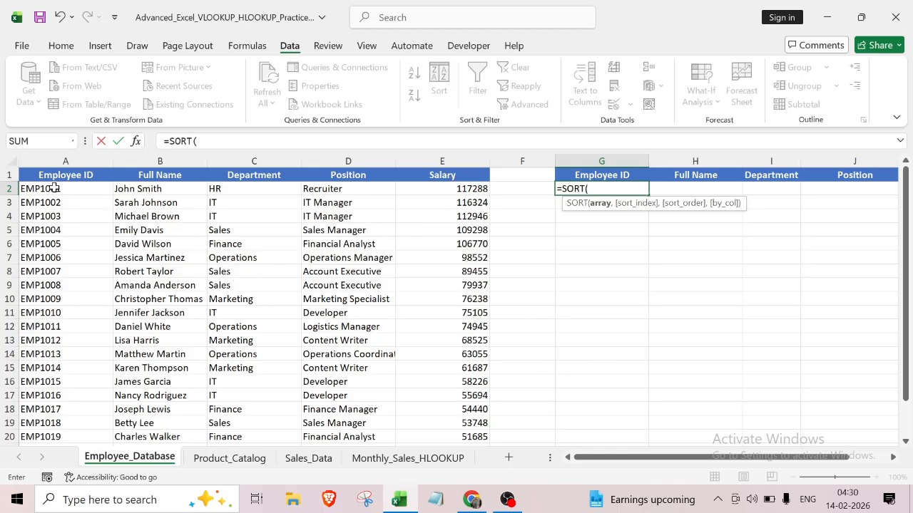
drag(55, 188, 424, 407)
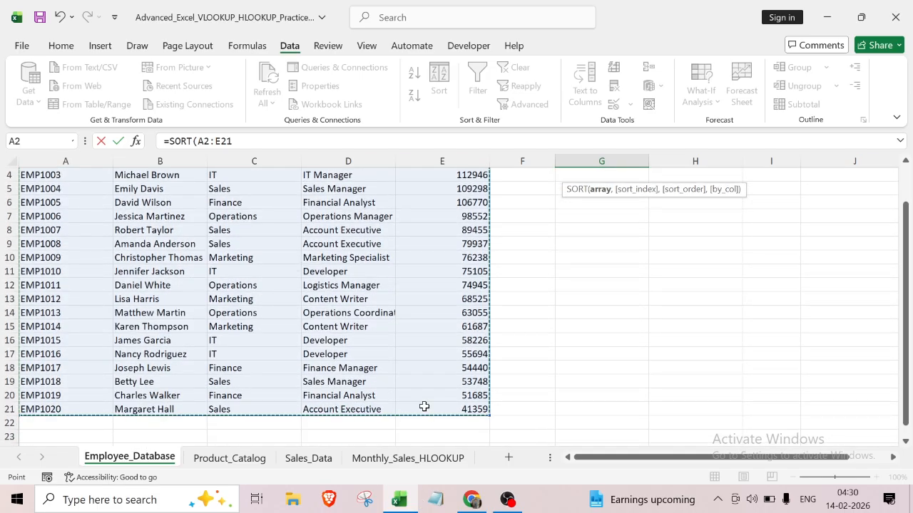
text(,)
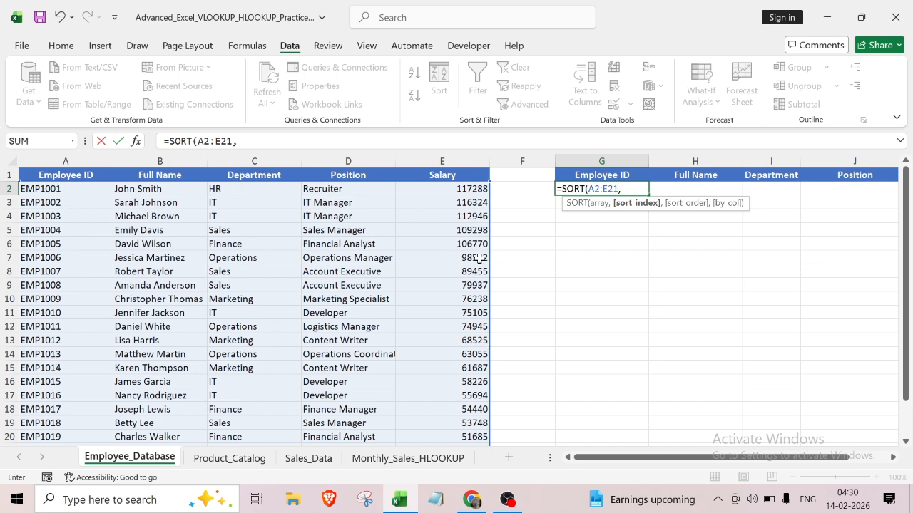
Step: Complete the SORT formula with sort index 5 for salary, ascending order 1 and FALSE for sorting by row, and enter it
text(,)
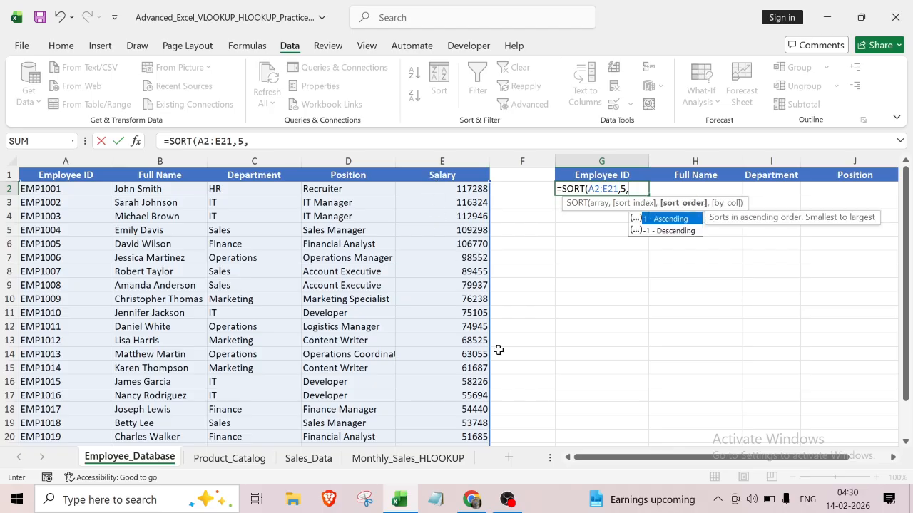
double_click(674, 218)
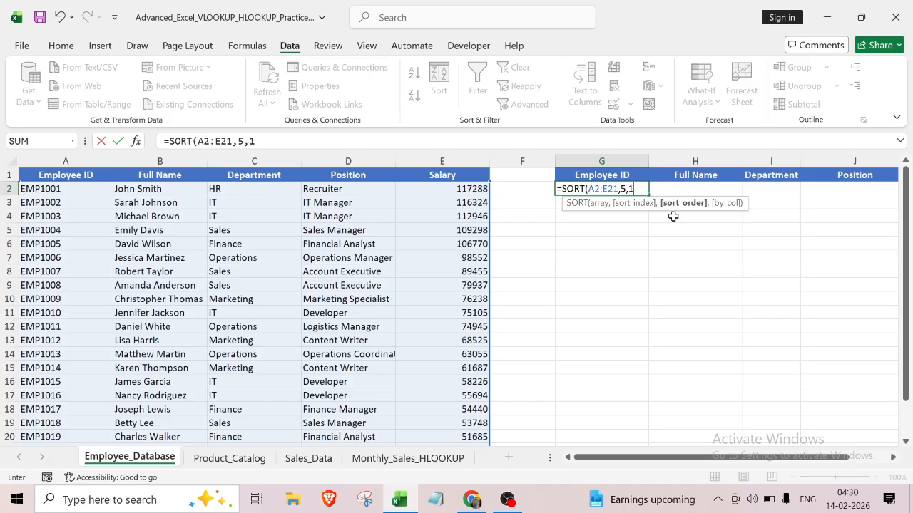
text(,)
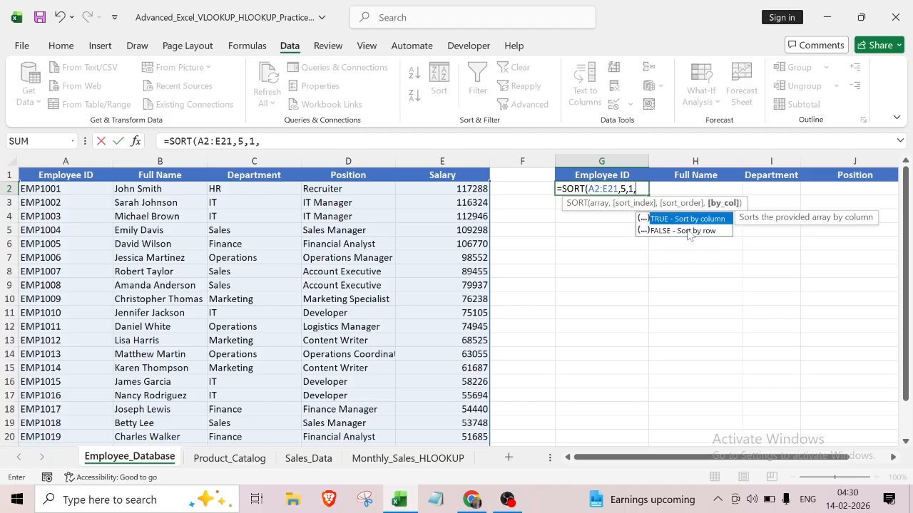
double_click(688, 232)
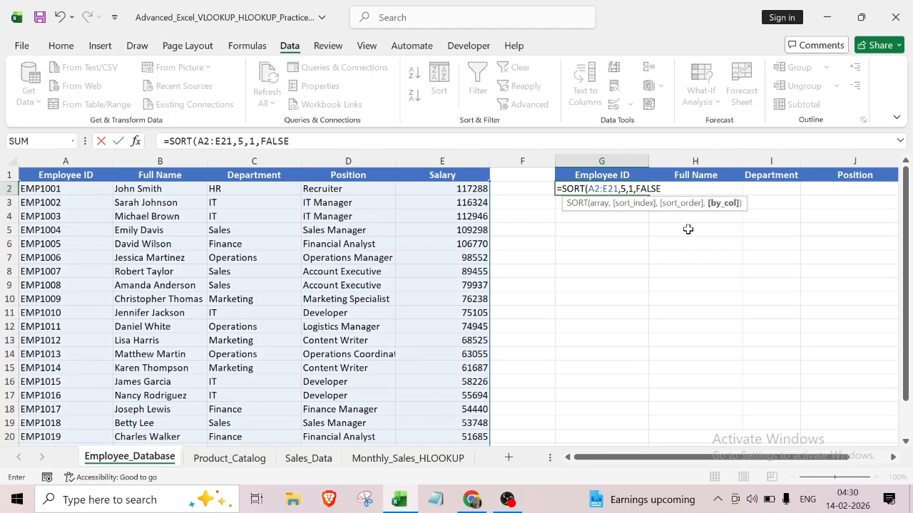
text())
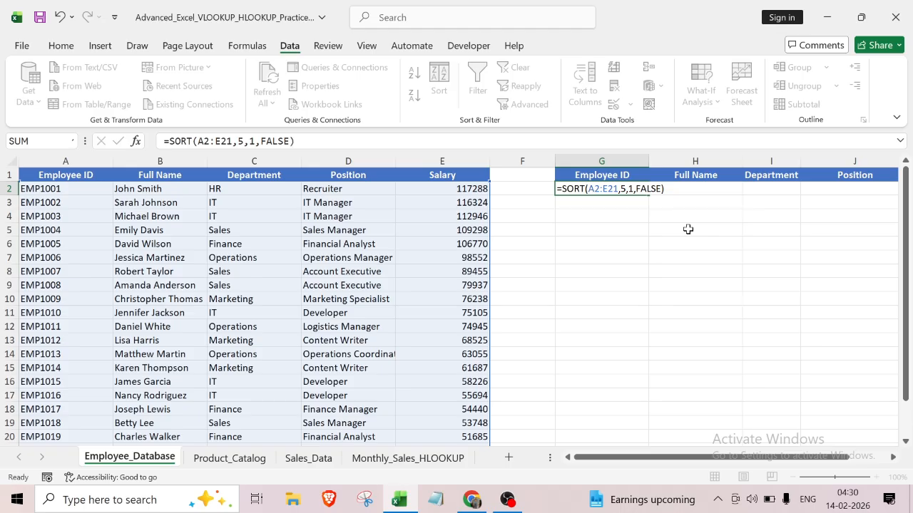
key(Return)
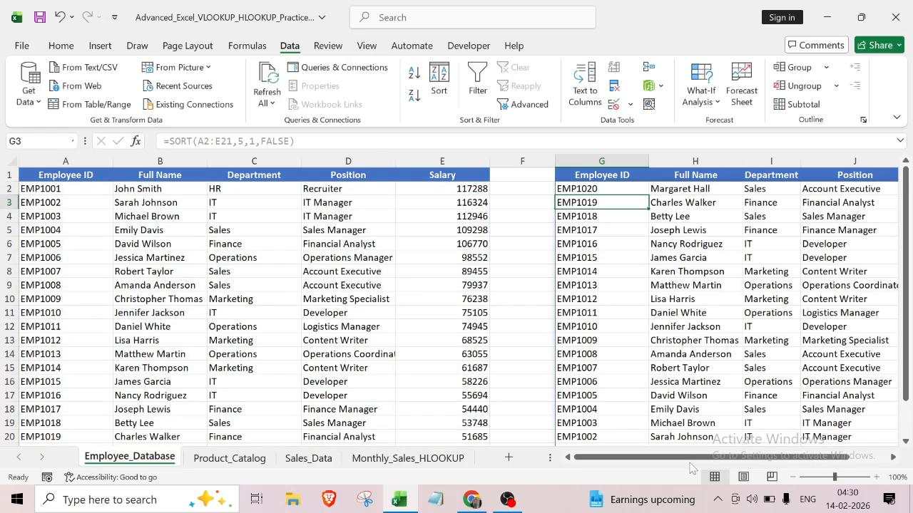
Step: Review the salary-sorted results, and clear them from G2:K22 beneath the copied headers
drag(691, 458, 779, 464)
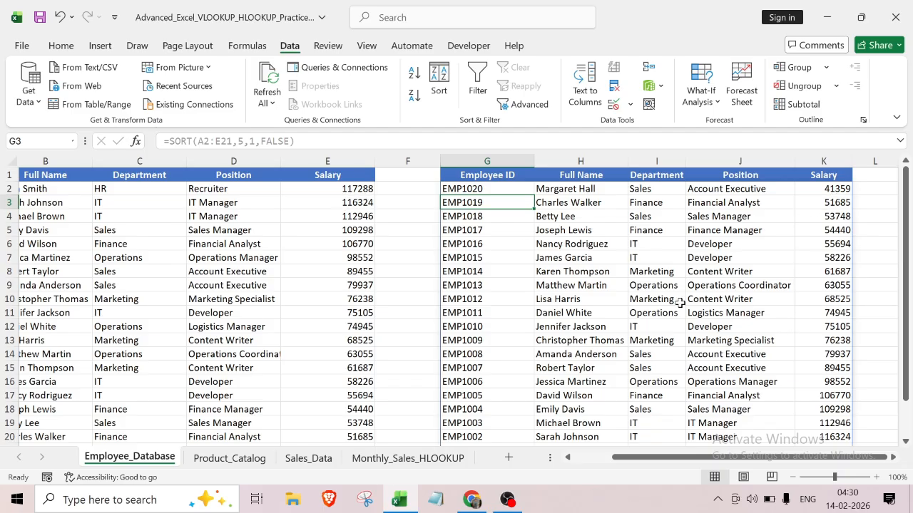
scroll(680, 302, down, 4)
scroll(675, 316, up, 4)
drag(472, 186, 834, 419)
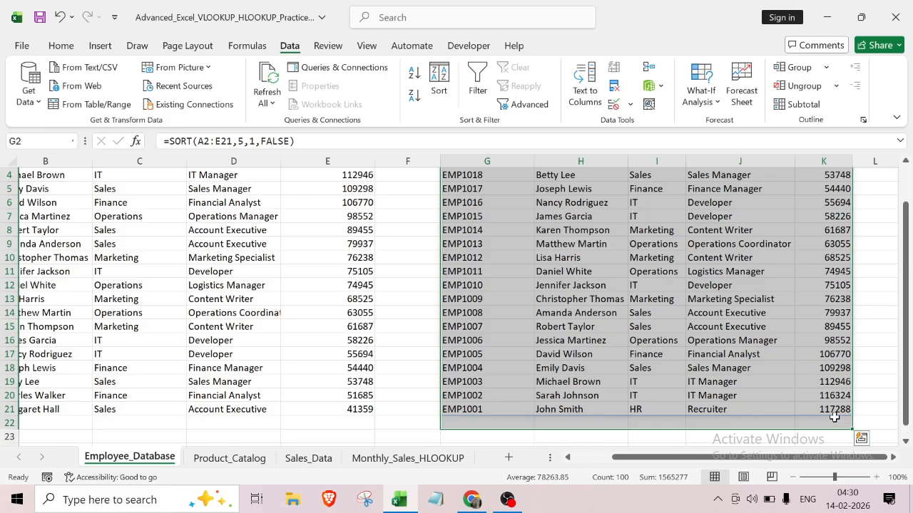
scroll(834, 419, up, 1)
key(Delete)
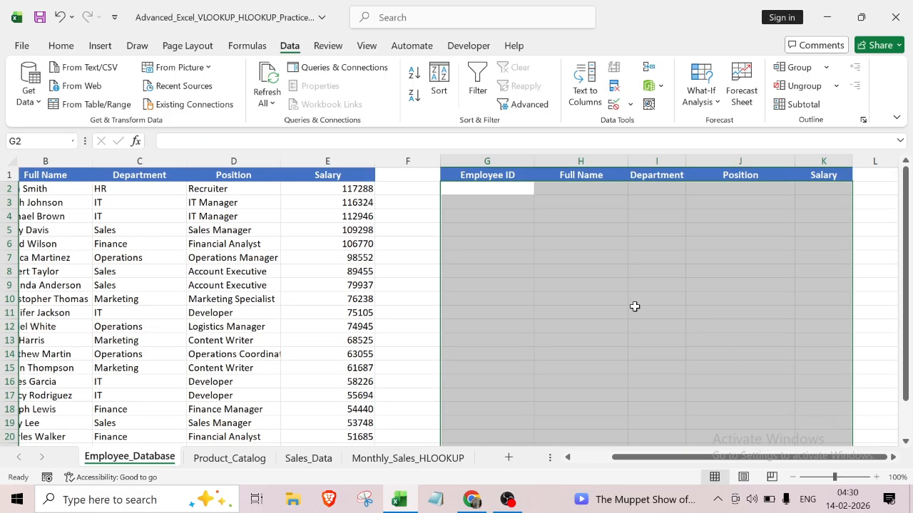
Step: Start a SORT formula in G2 with only the Employee ID and Full Name data, A2:B21, as its array
click(598, 463)
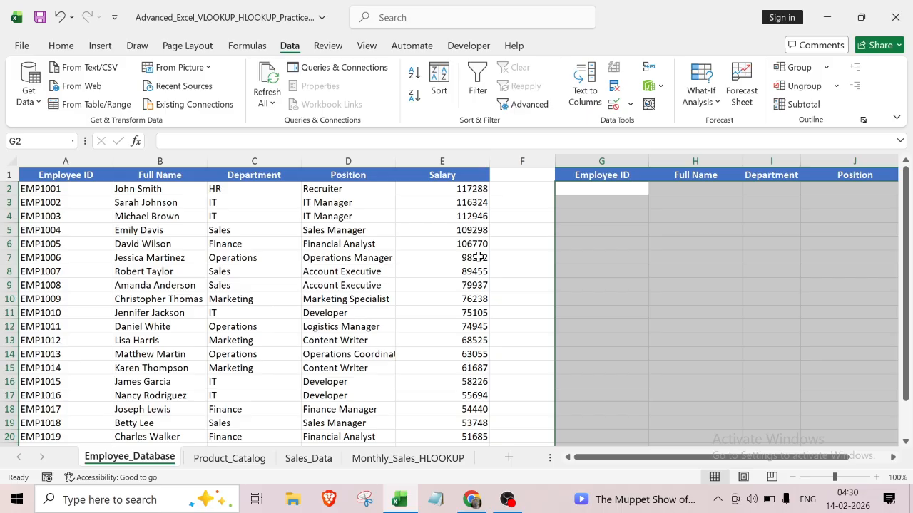
click(540, 241)
click(597, 189)
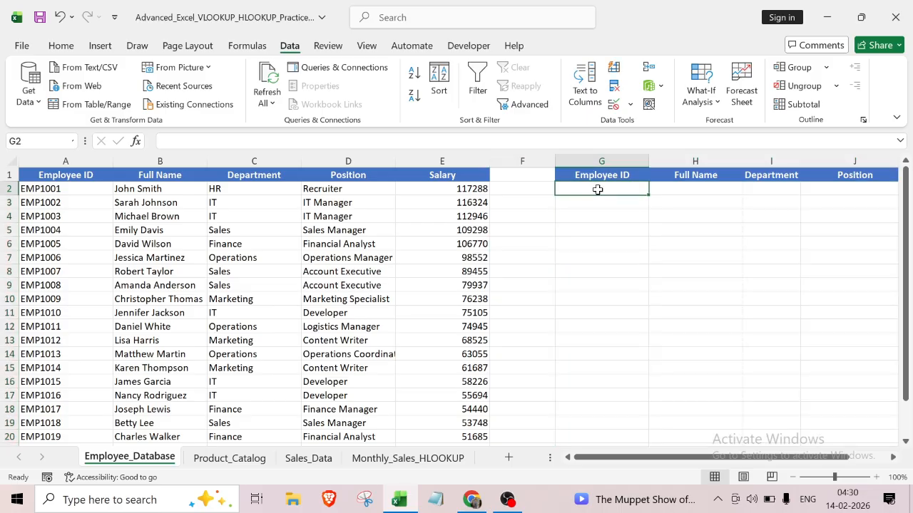
text(=so)
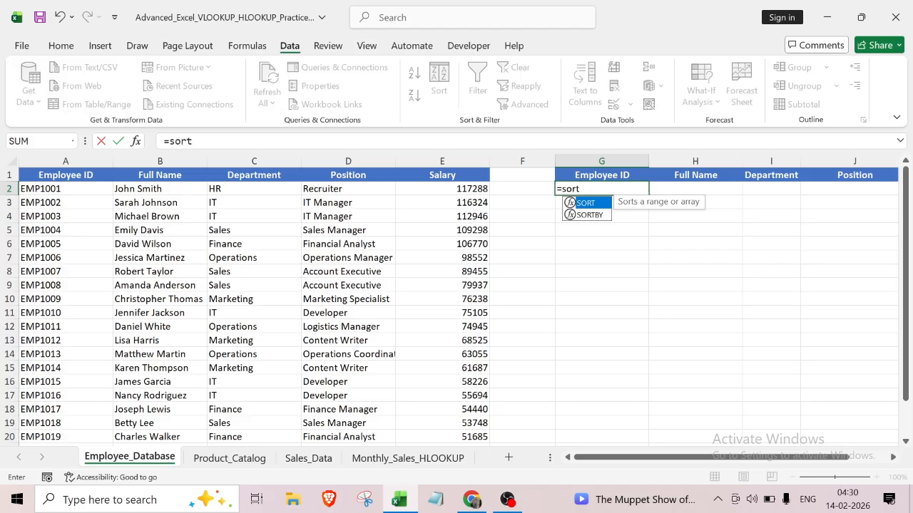
text(rt)
double_click(585, 203)
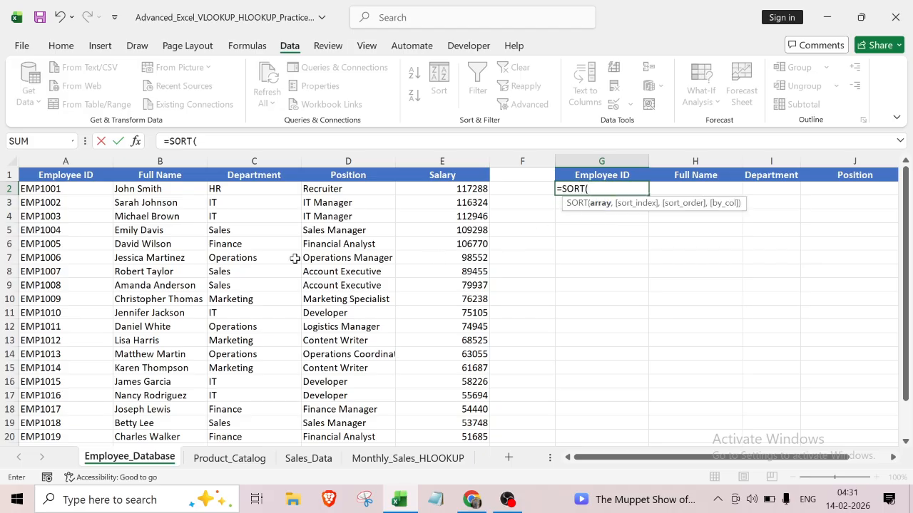
drag(35, 189, 164, 430)
scroll(549, 321, up, 1)
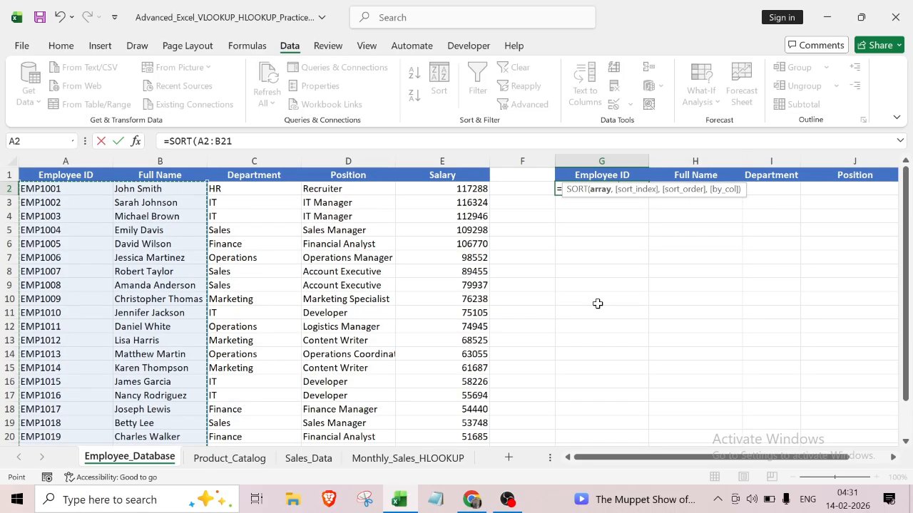
Step: Finish the SORT formula with sort index 1, ascending order 1 and FALSE for sorting by row, and enter it
text(,)
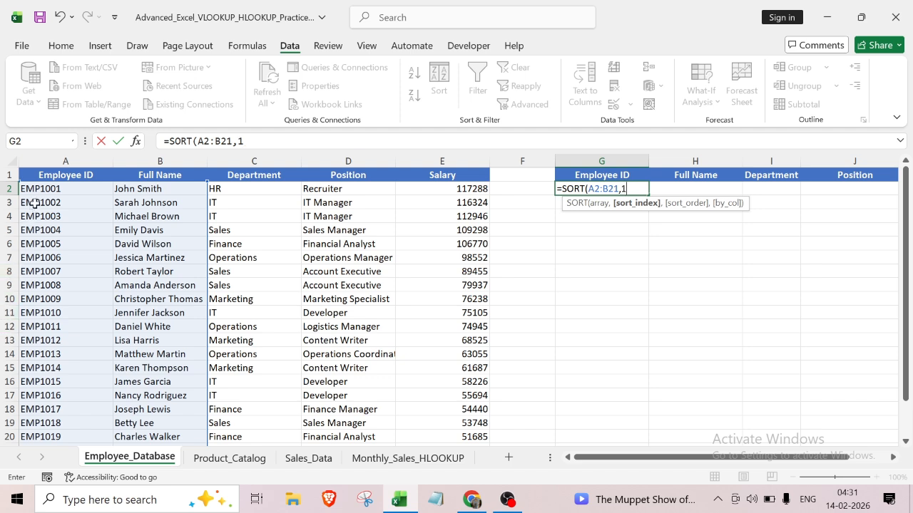
text(1,)
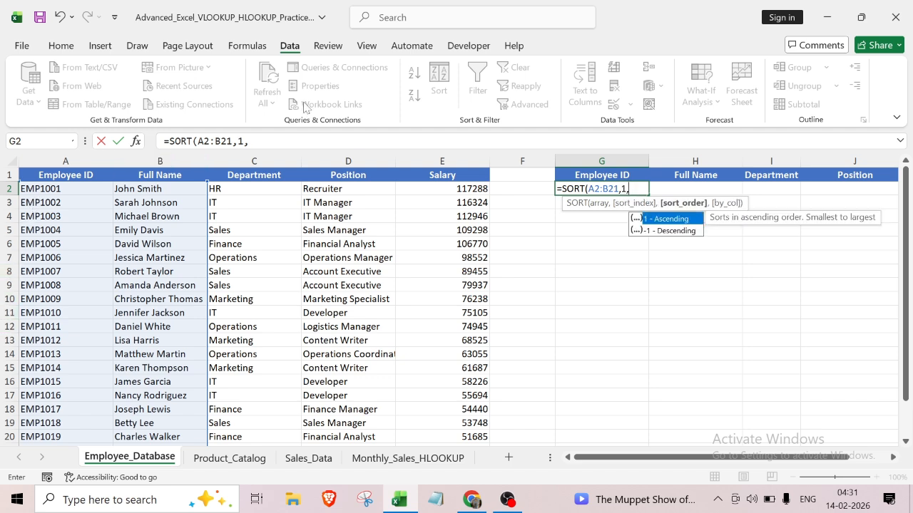
double_click(675, 220)
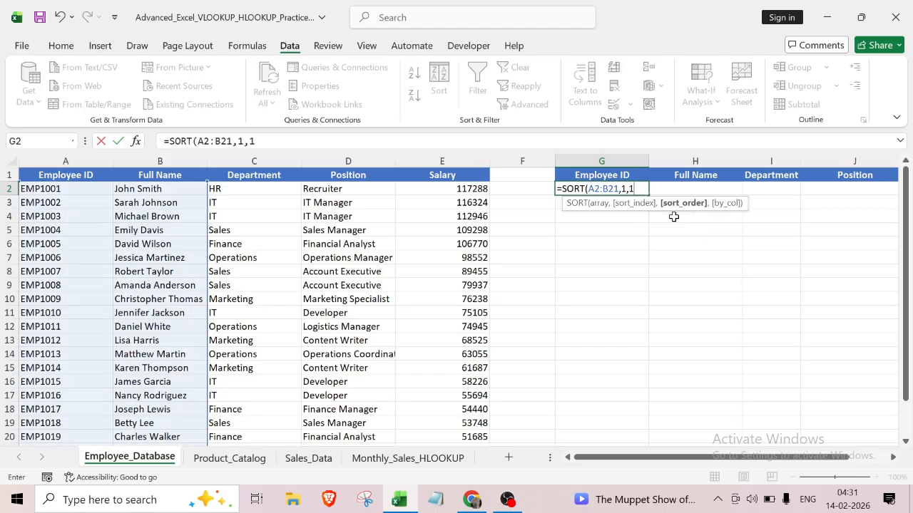
text(,)
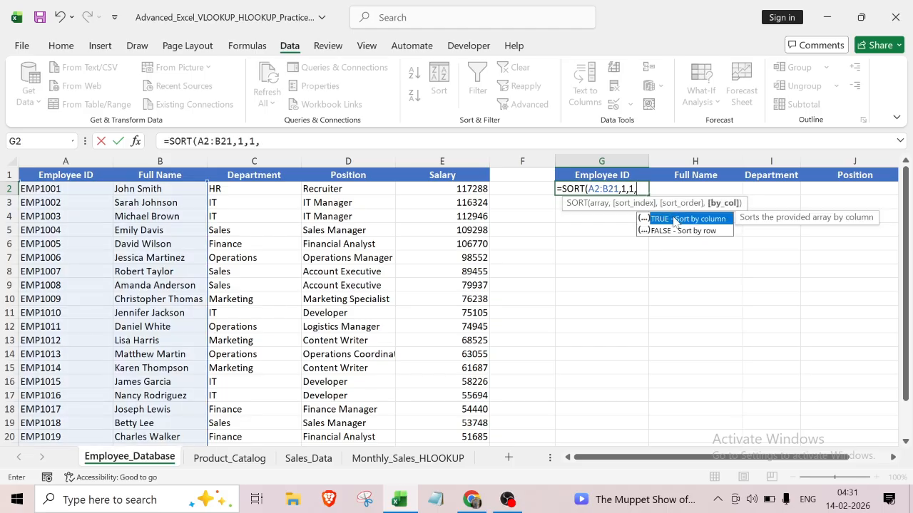
double_click(693, 232)
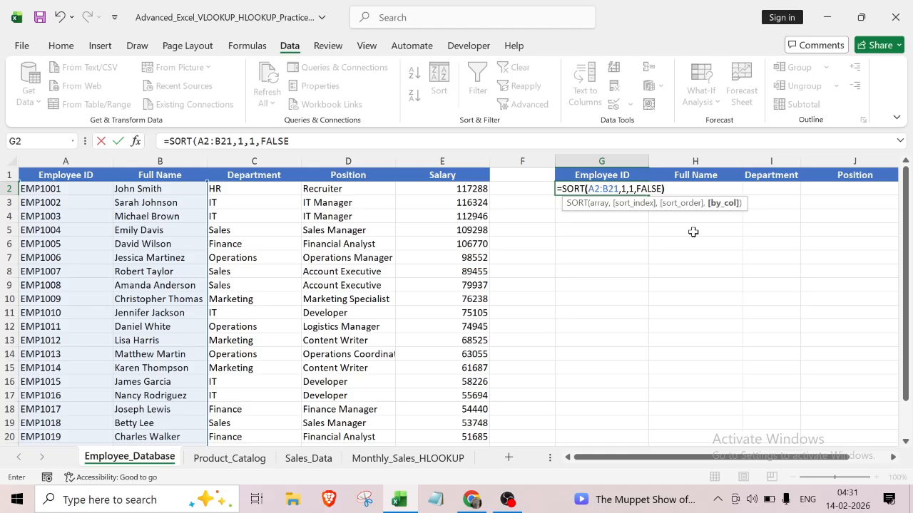
key(Return)
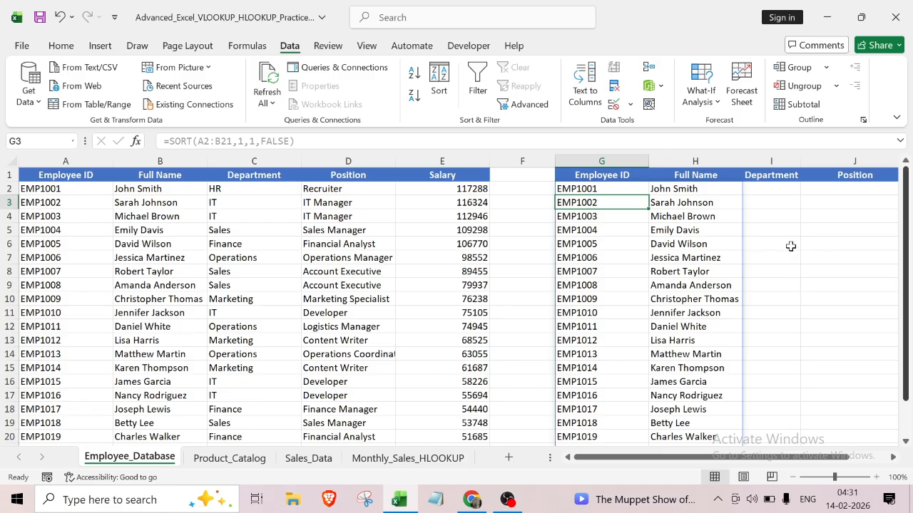
Step: Check the two-column sorted results against the original table and clear them from G2:H21
scroll(271, 226, down, 5)
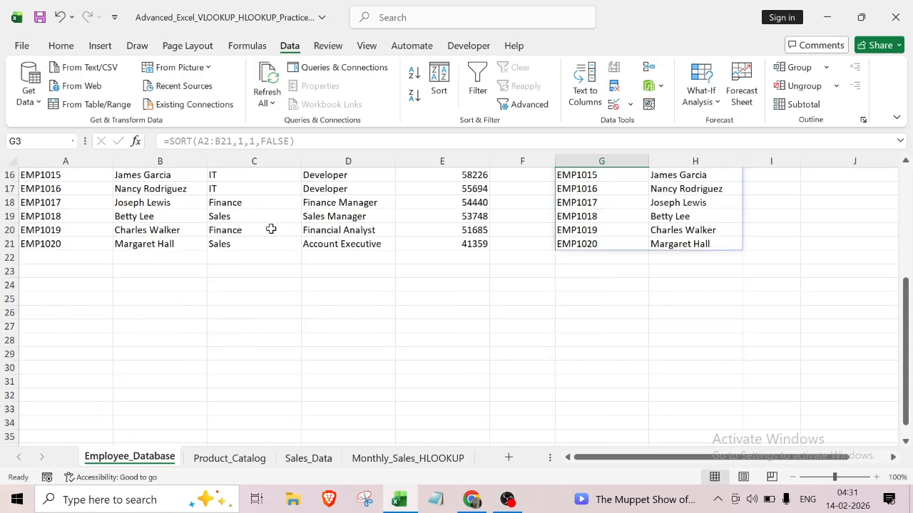
scroll(271, 228, up, 5)
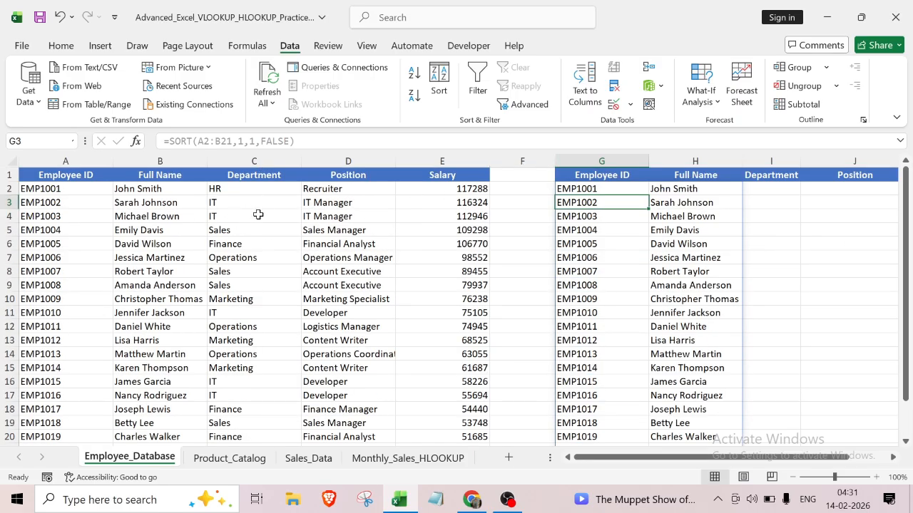
click(580, 187)
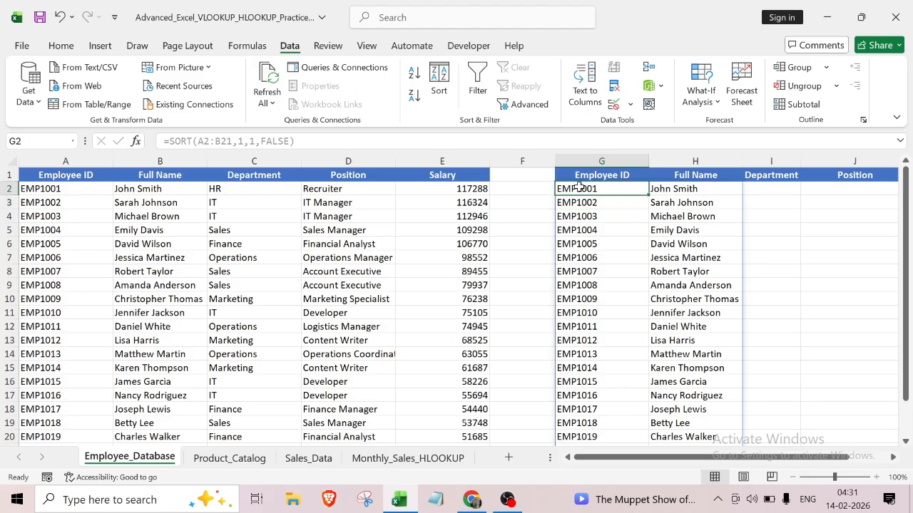
drag(580, 187, 709, 479)
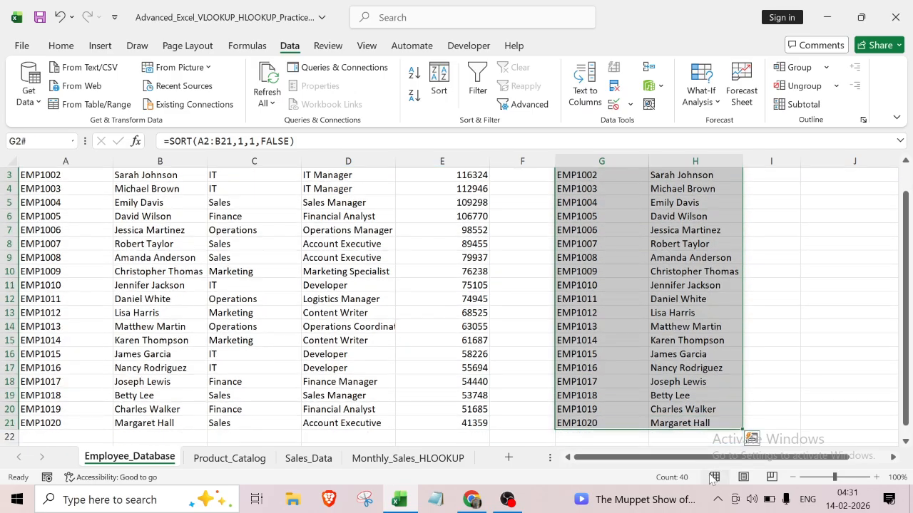
key(Delete)
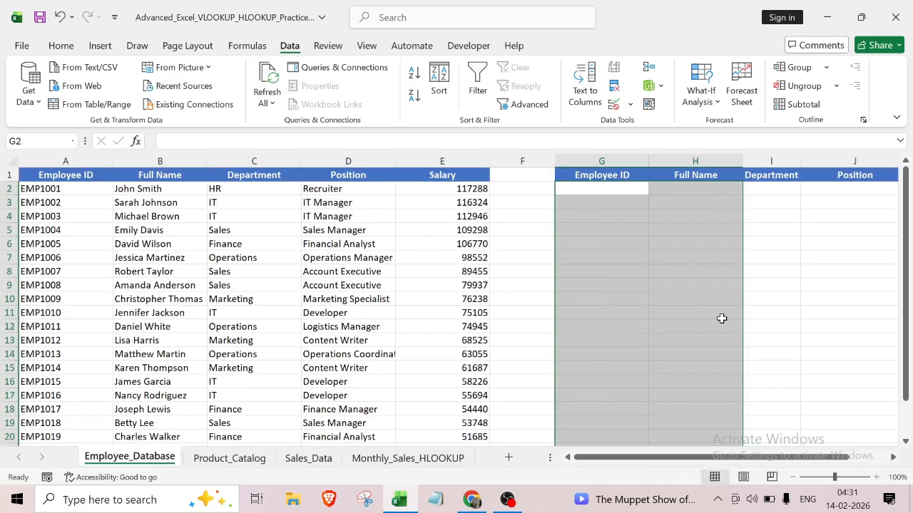
Step: Start a SORT formula in I2 with the Department, Position and Salary data, C2:E21, as its array
click(783, 253)
drag(662, 458, 704, 462)
click(644, 191)
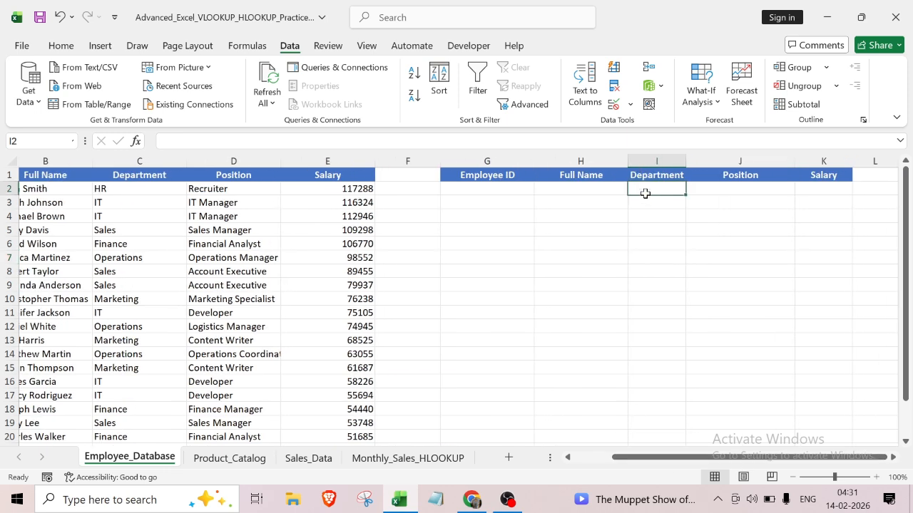
text(=)
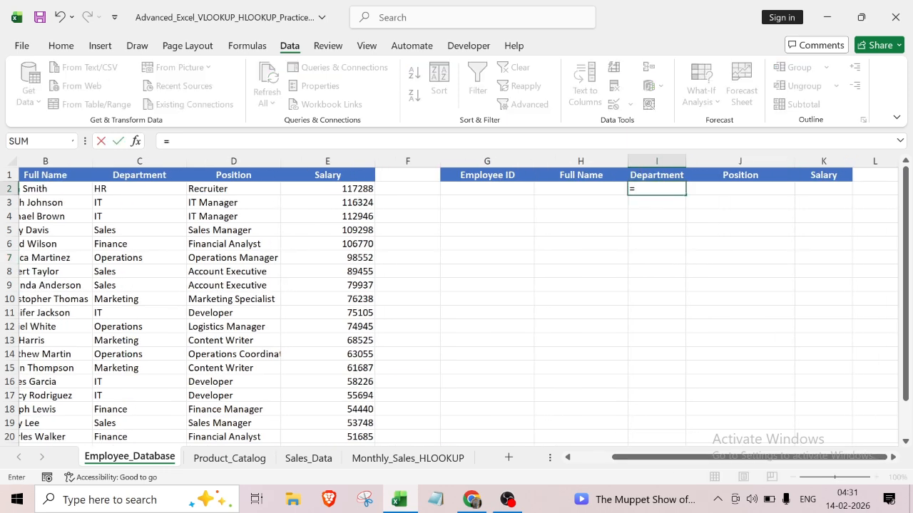
text(sot)
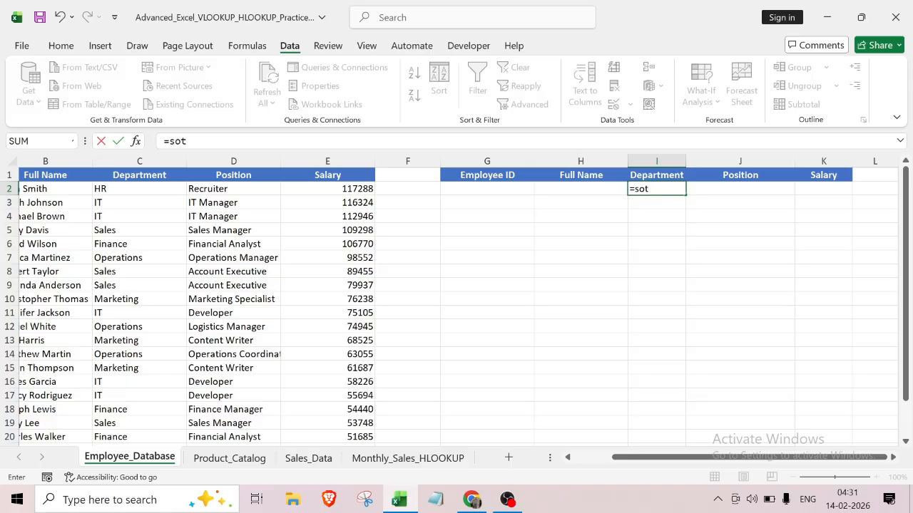
key(BackSpace)
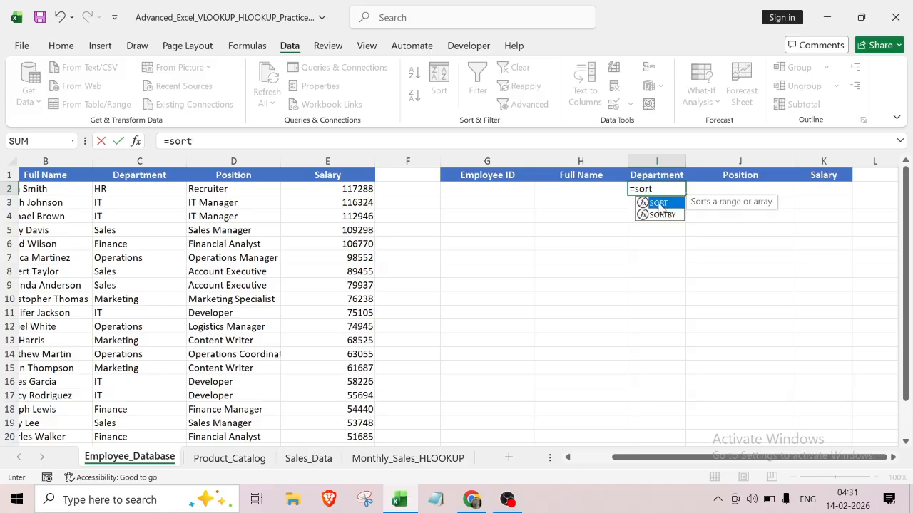
text(rt)
double_click(659, 204)
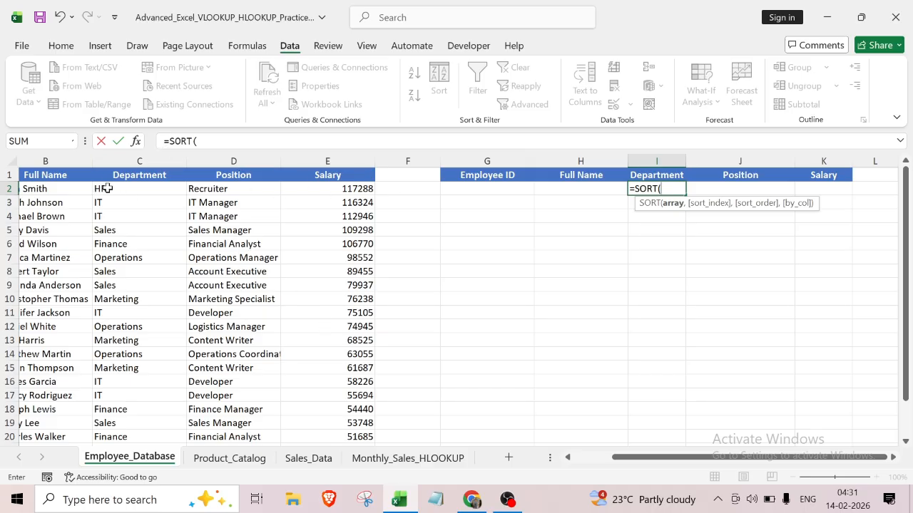
drag(105, 188, 317, 411)
scroll(663, 306, up, 1)
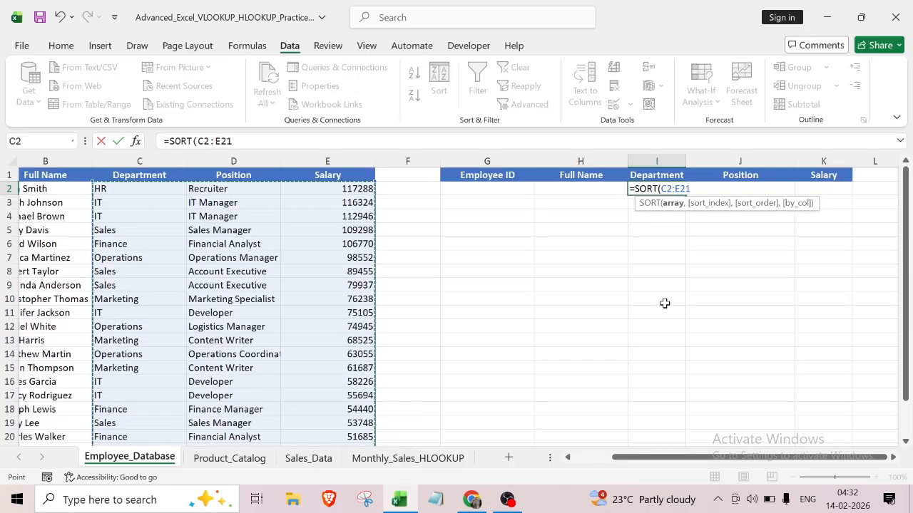
text(,)
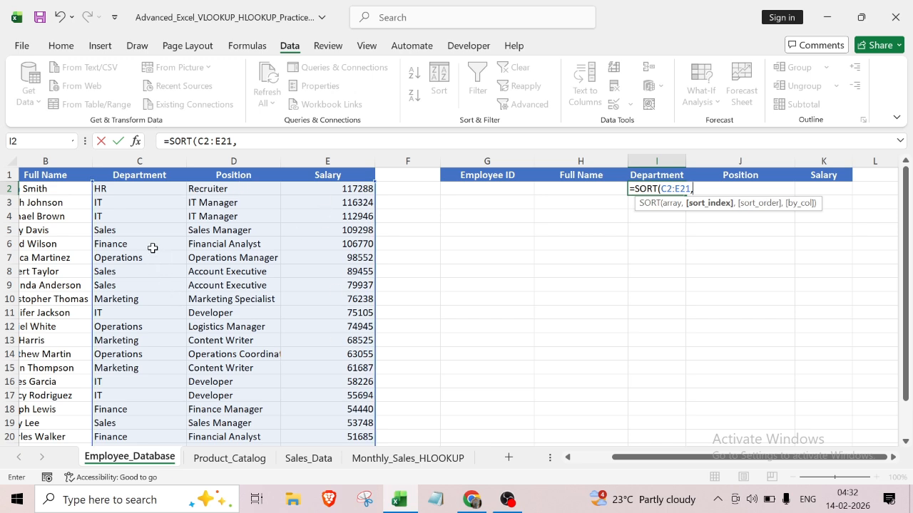
Step: Complete the I2 SORT formula with sort index 1, ascending order 1 and FALSE for sorting by row, and enter it
text(,)
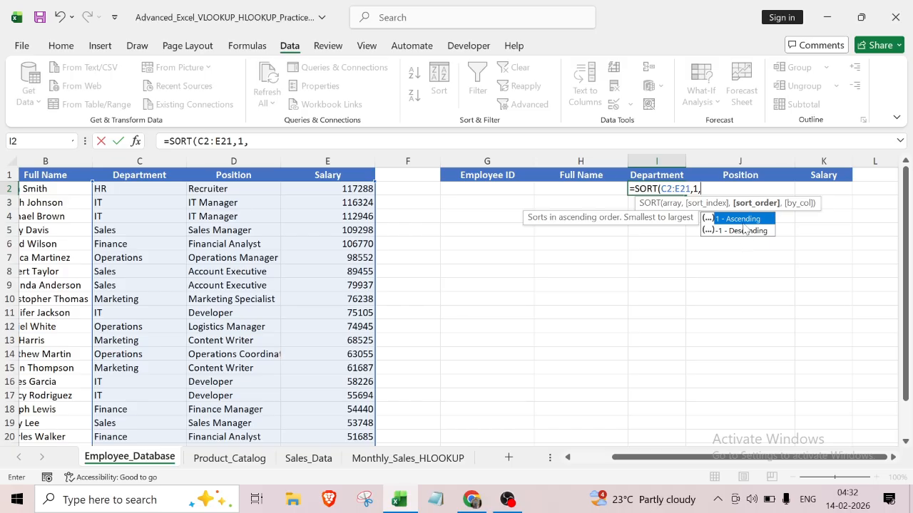
double_click(741, 220)
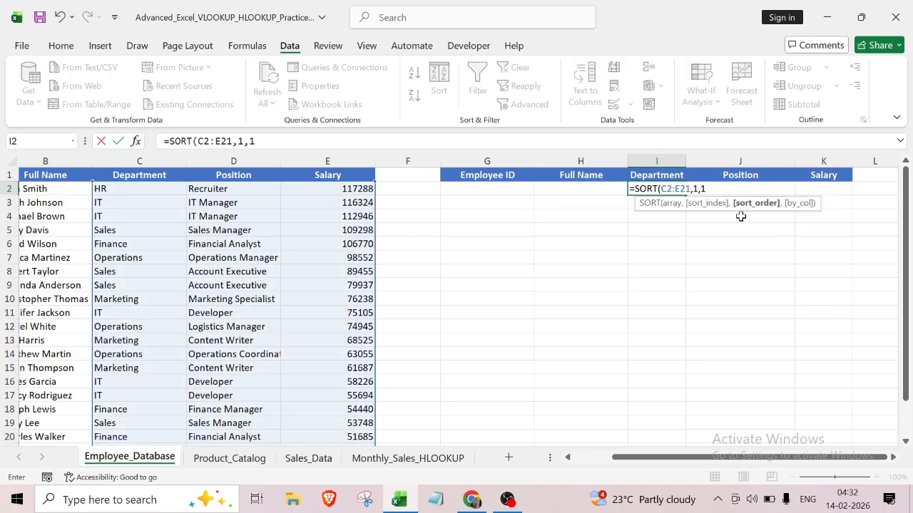
text(,)
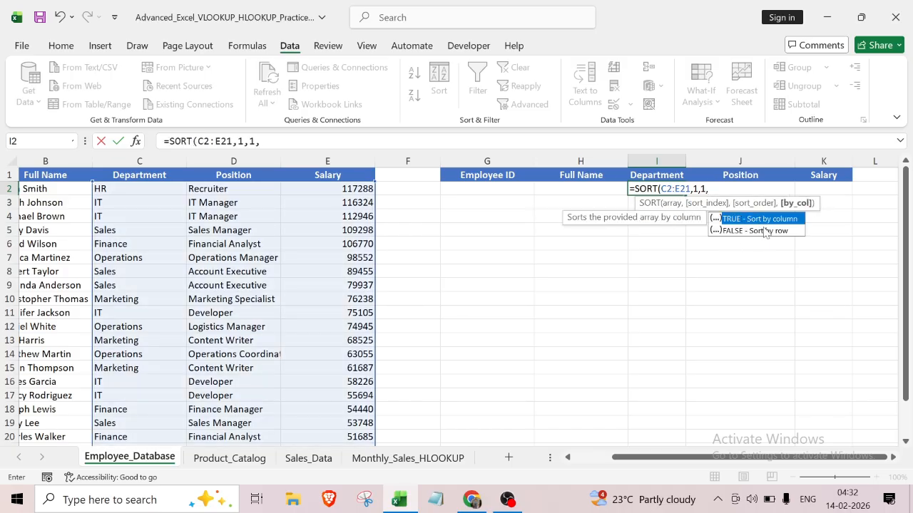
double_click(763, 229)
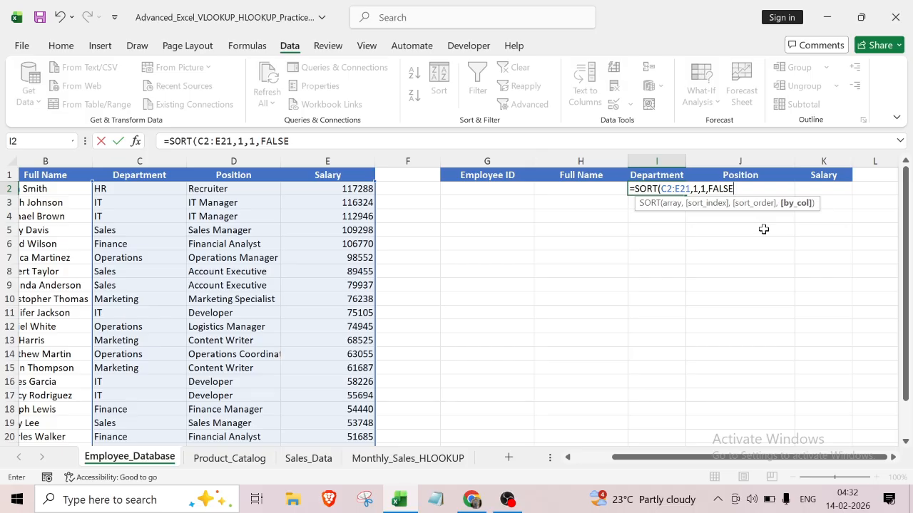
text())
key(Return)
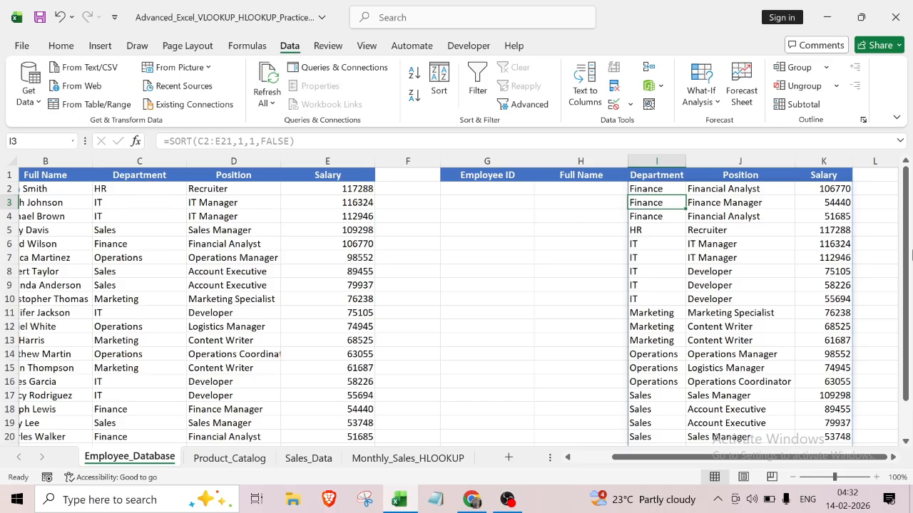
Step: Review the department-sorted results down to the last row and clear them from beneath the copied headers
scroll(780, 326, down, 3)
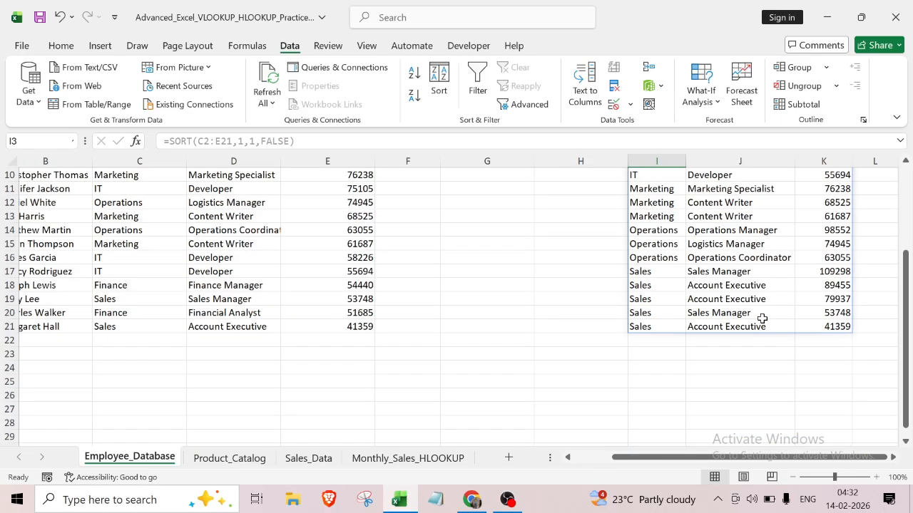
scroll(763, 316, up, 3)
drag(609, 192, 860, 445)
key(Delete)
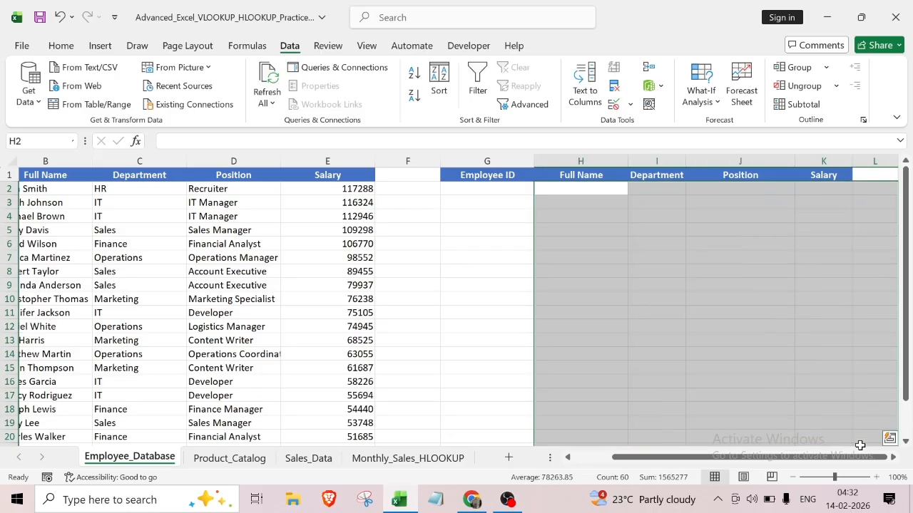
click(519, 299)
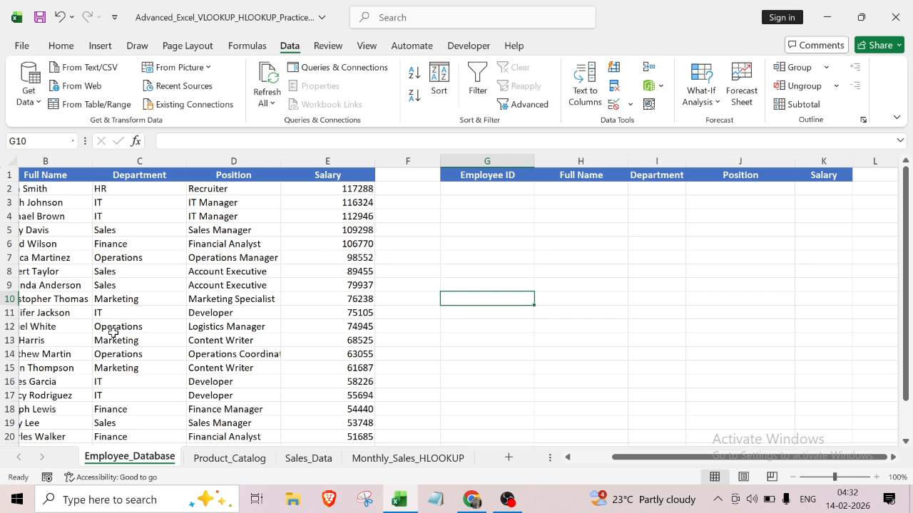
Step: Start a SORTBY formula in G2 with the whole employee data range, A2:E21, as its array
click(482, 192)
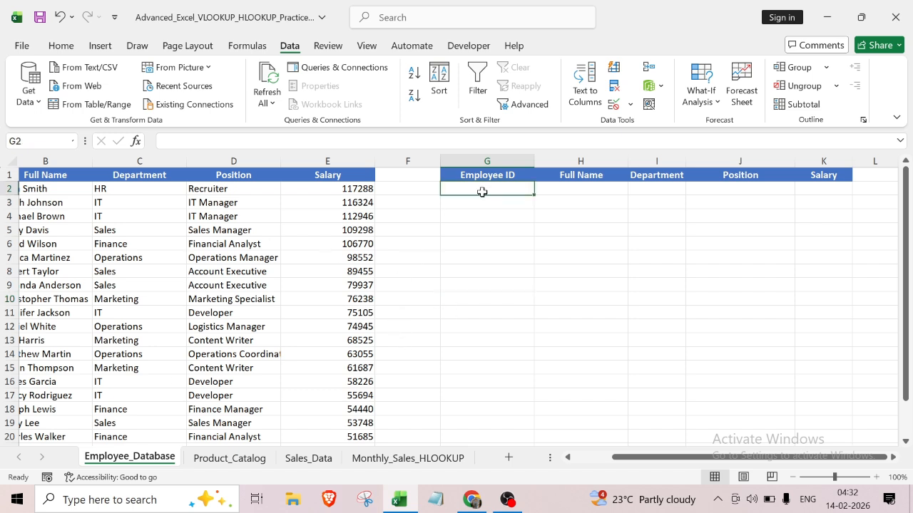
text(=sort)
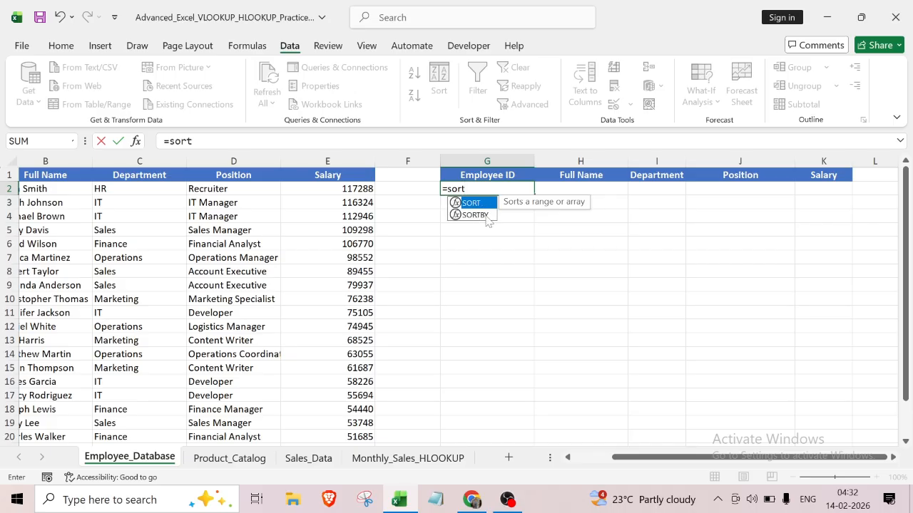
double_click(476, 215)
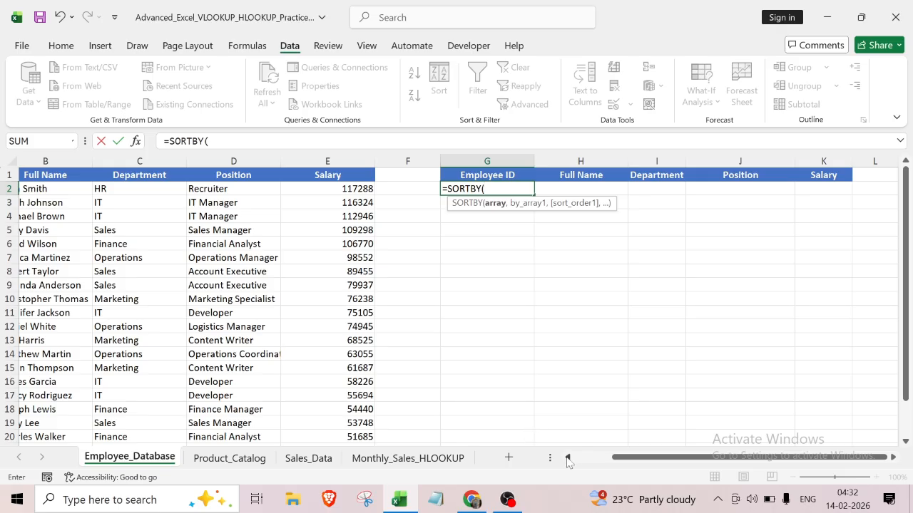
click(592, 458)
drag(32, 191, 452, 426)
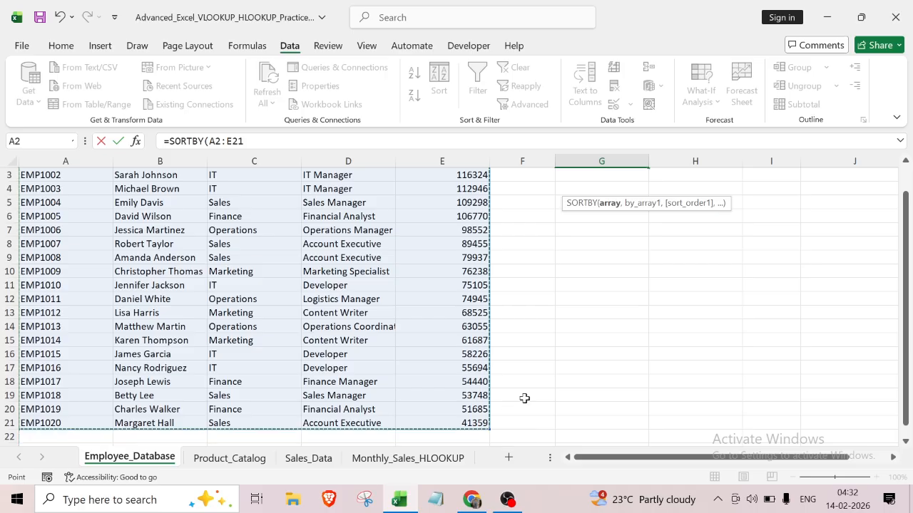
scroll(563, 363, up, 1)
text(,)
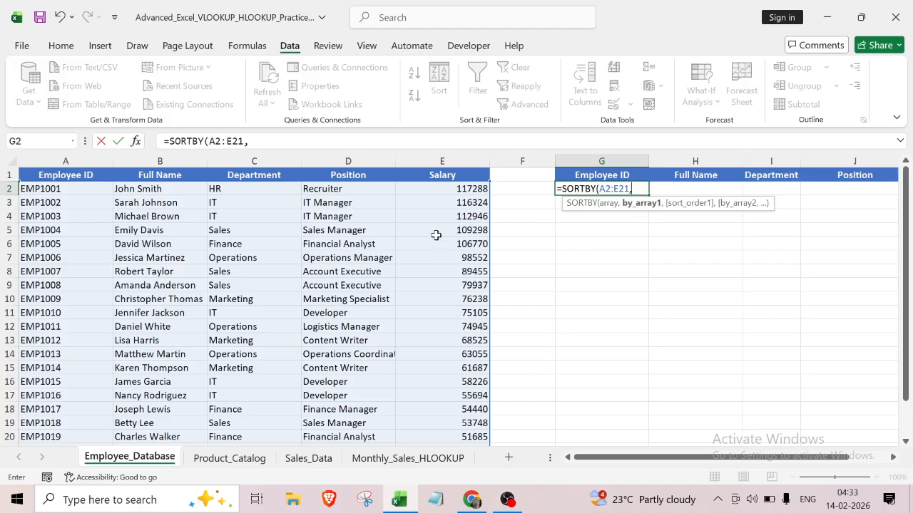
Step: Set the Salary column, E2:E21, as the first SORTBY key with ascending order 1
drag(435, 187, 456, 416)
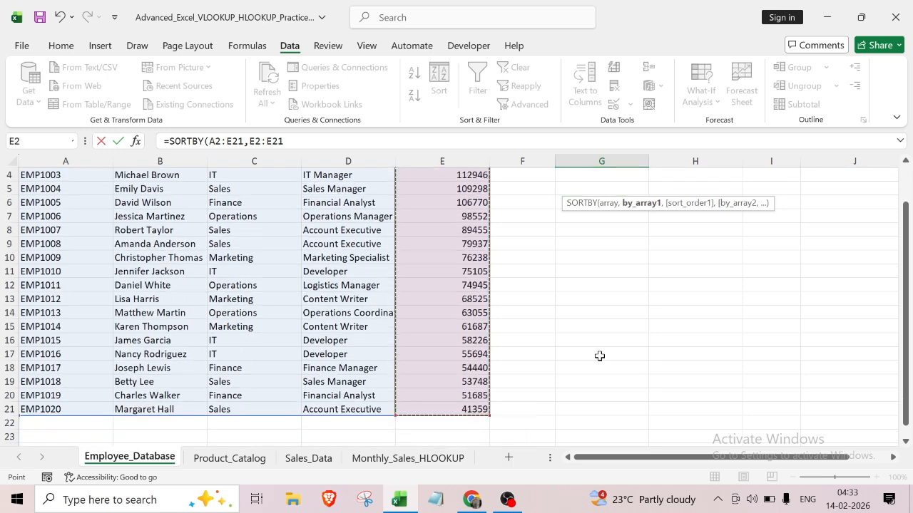
scroll(601, 356, up, 1)
text(,)
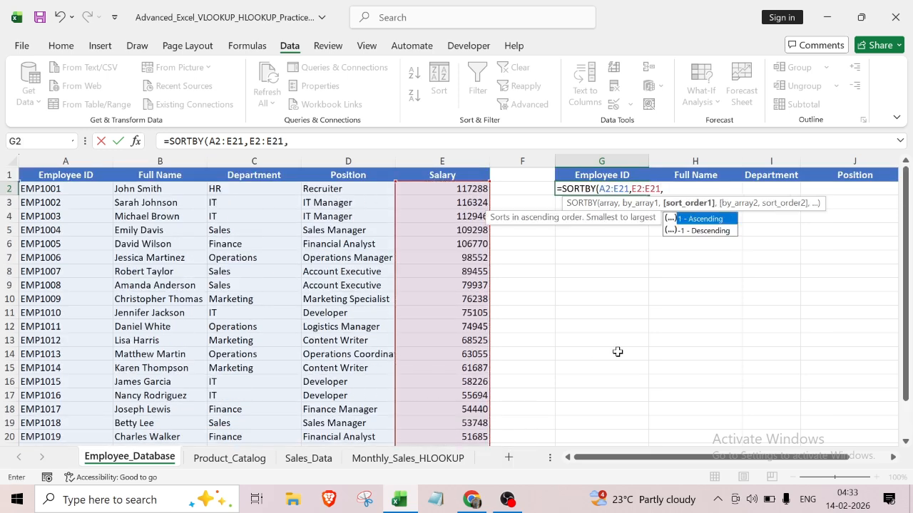
double_click(702, 217)
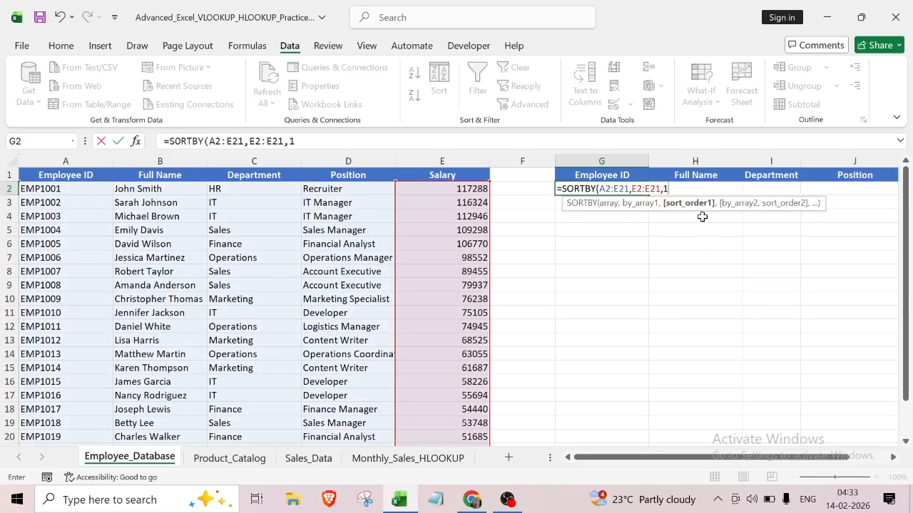
text(,)
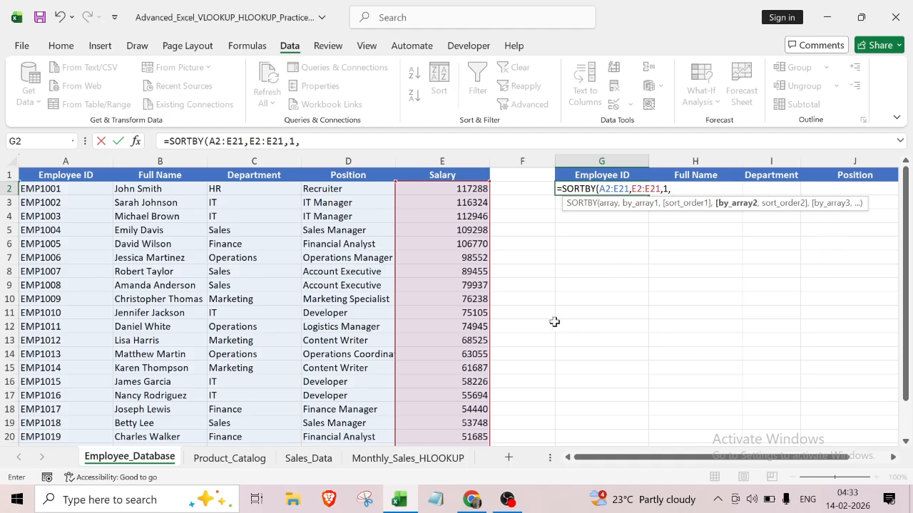
Step: Add the Full Name column, B2:B21, as the second SORTBY key with sort order 1
drag(139, 188, 218, 394)
scroll(617, 323, up, 1)
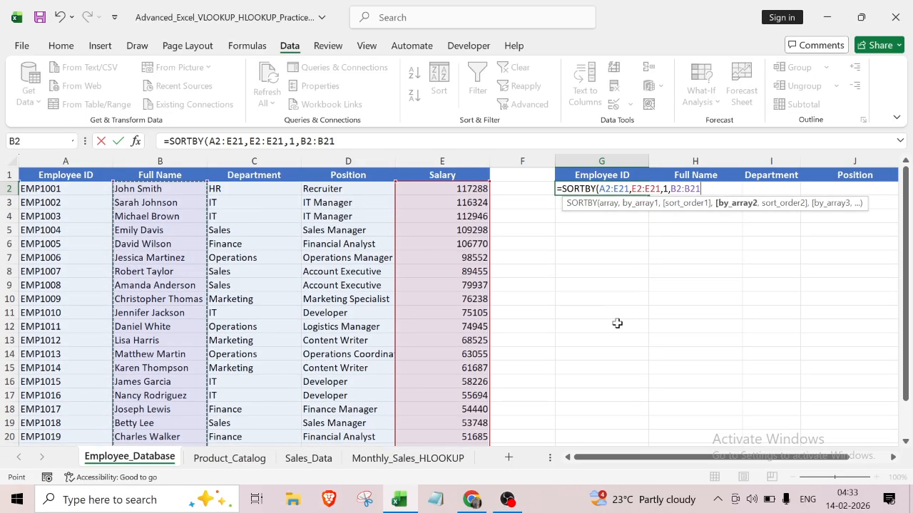
text(,)
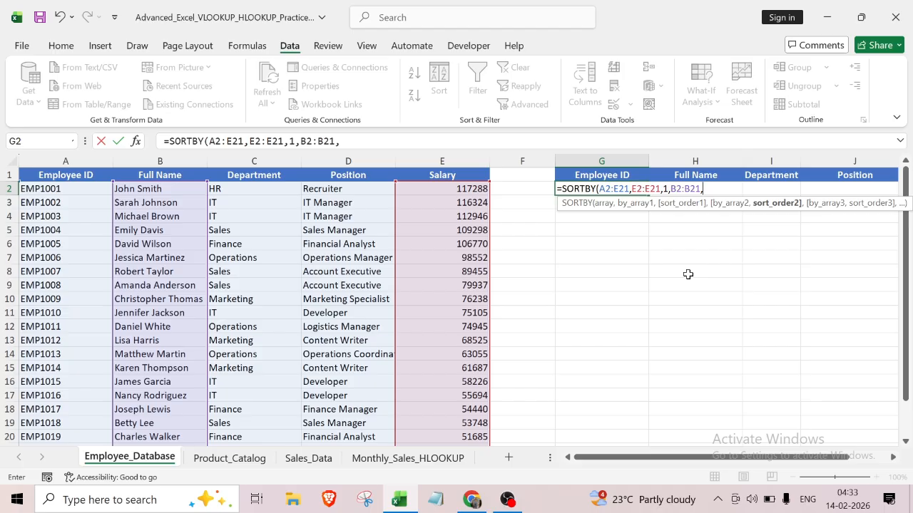
key(BackSpace)
text(,)
text(1,)
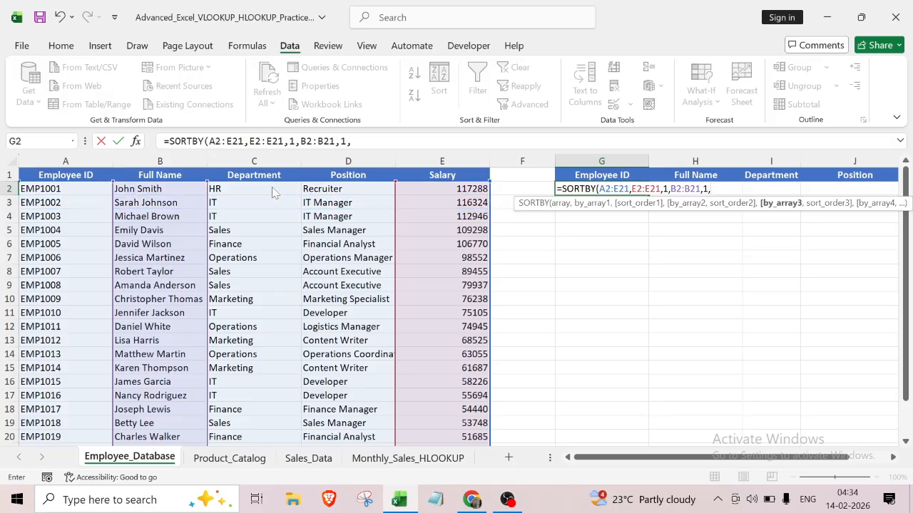
Step: Add the Department column, C2:C21, as the third SORTBY key with order 1, enter the formula and compare its output with the original table
drag(242, 189, 250, 398)
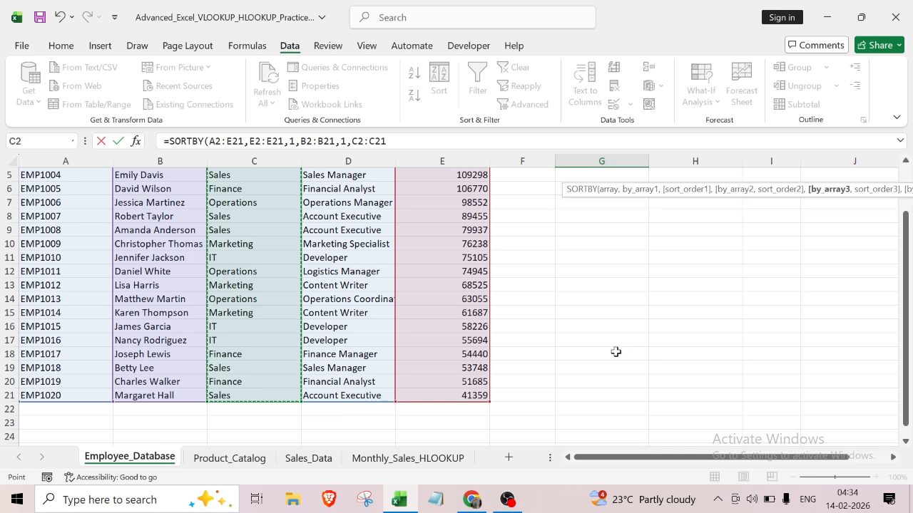
scroll(648, 336, up, 2)
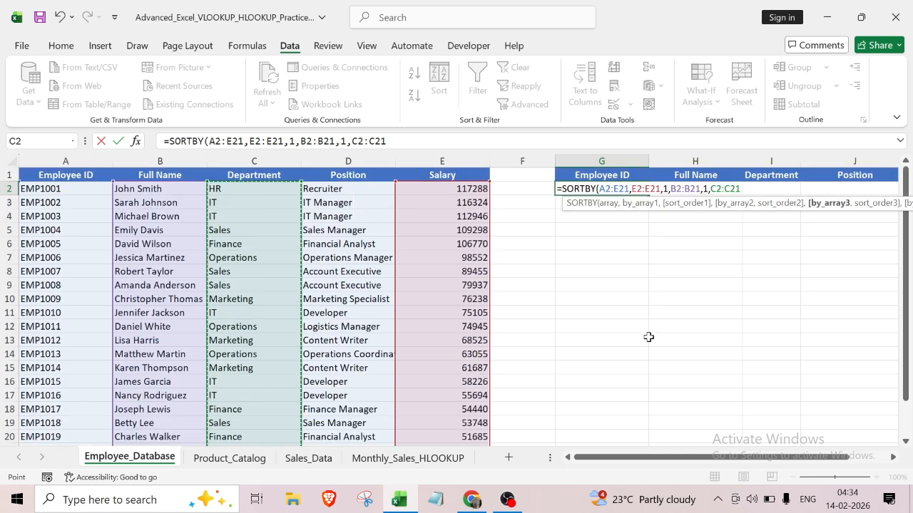
text(,)
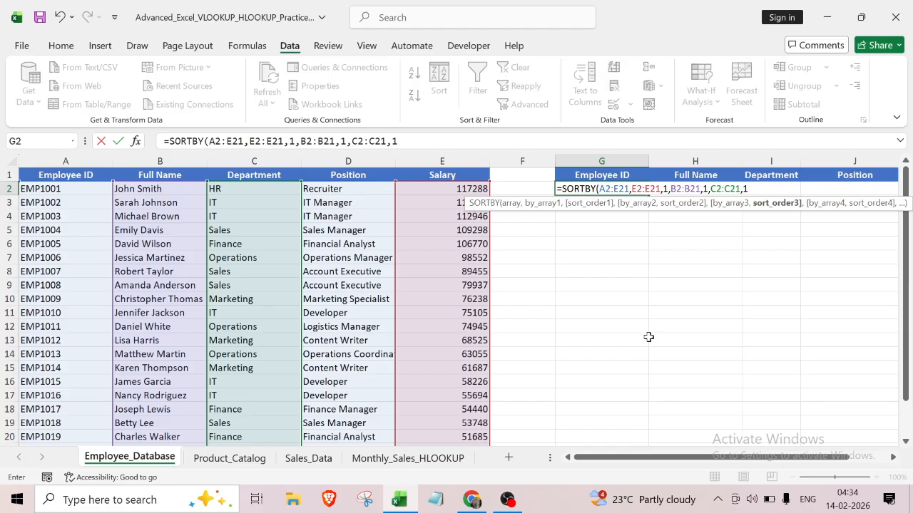
text(1,)
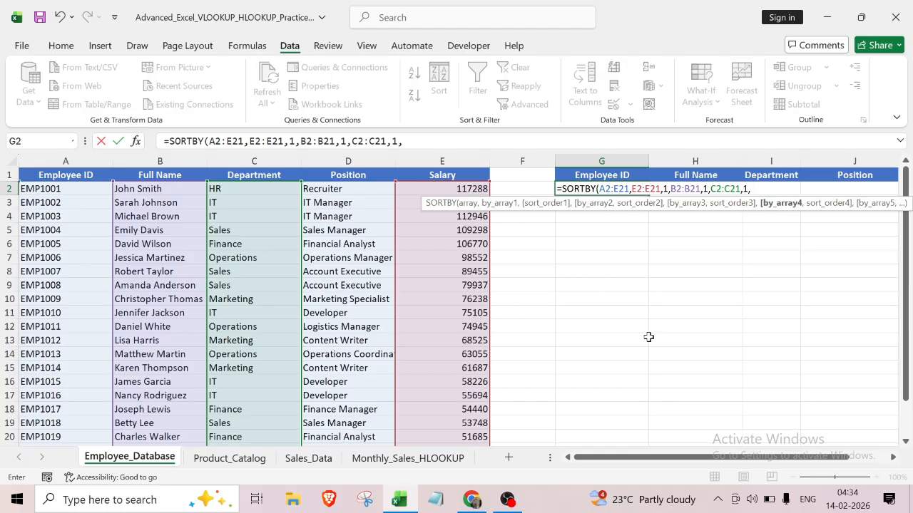
key(BackSpace)
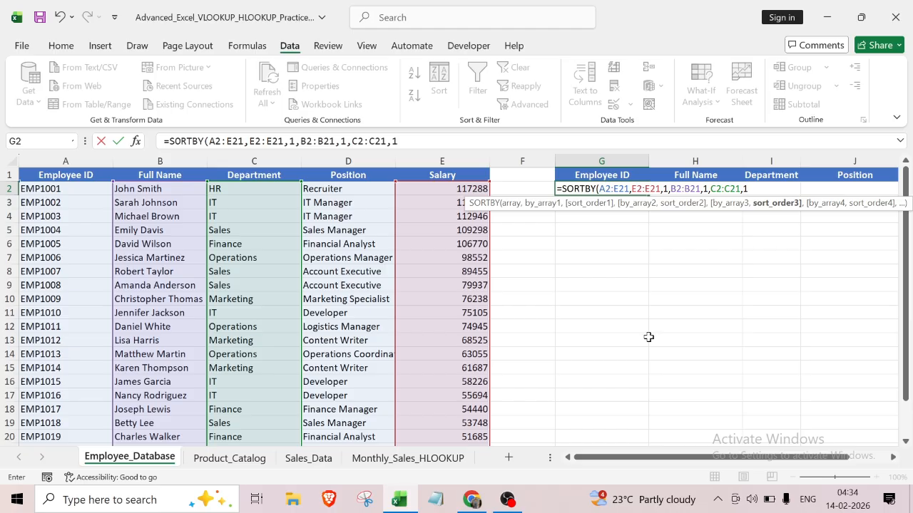
text())
key(Return)
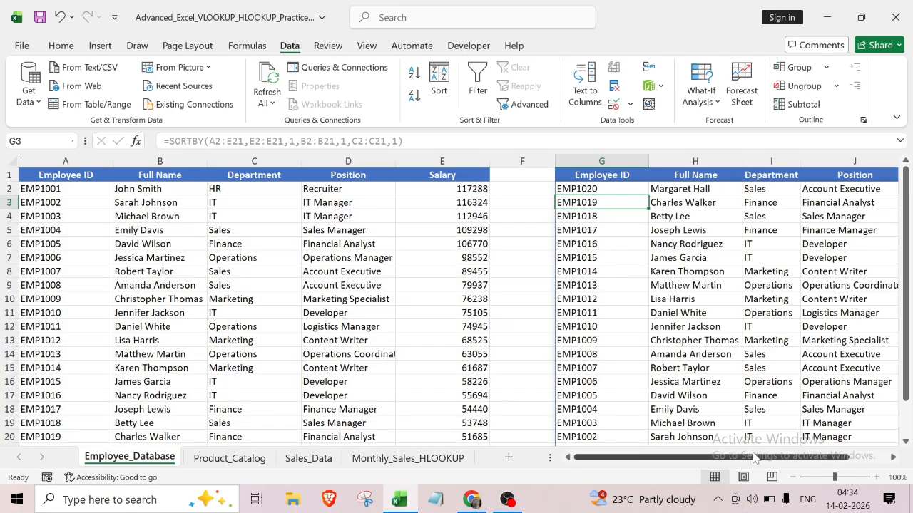
scroll(757, 459, right, 3)
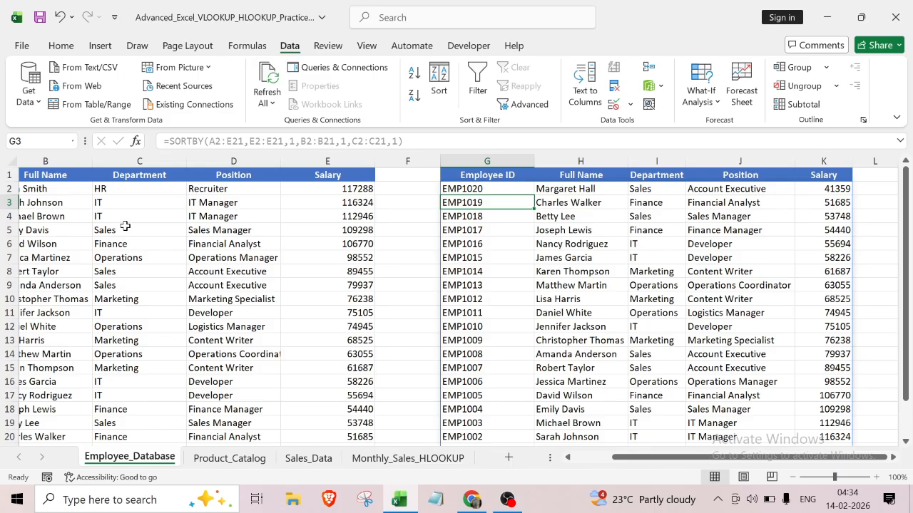
drag(613, 458, 584, 460)
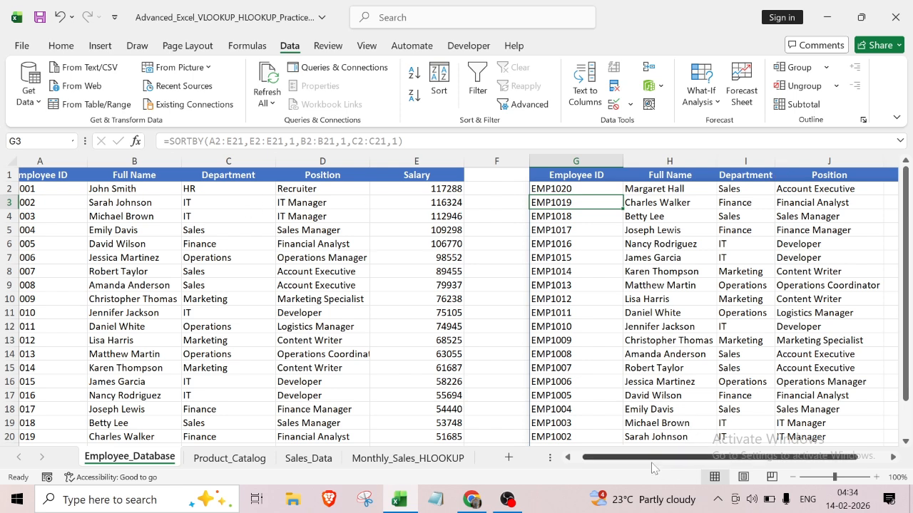
Step: Examine the full SORTBY output down to row 21 and compare its departments, positions and salaries with the original table
drag(649, 464, 686, 465)
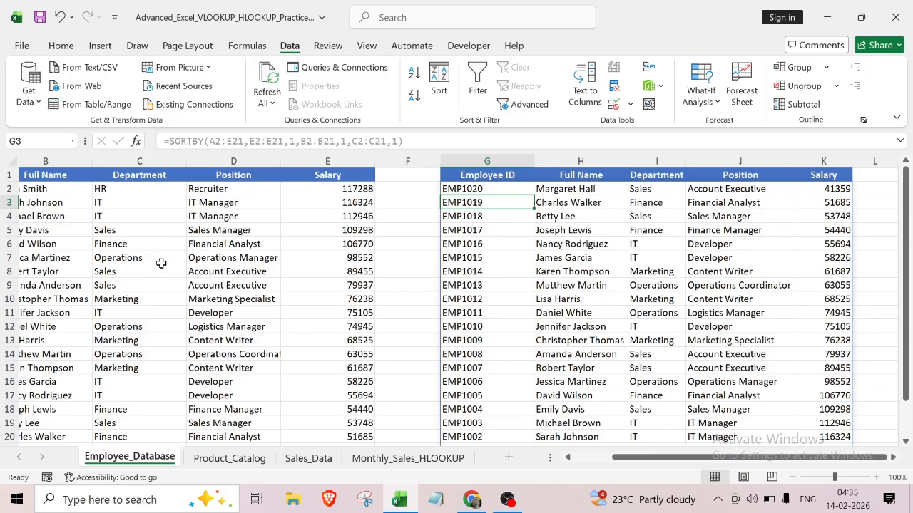
click(580, 460)
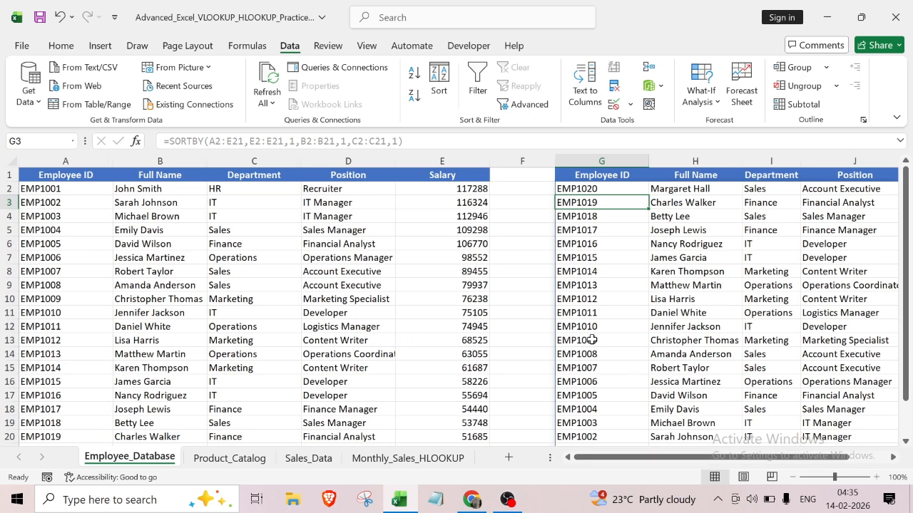
scroll(603, 300, down, 8)
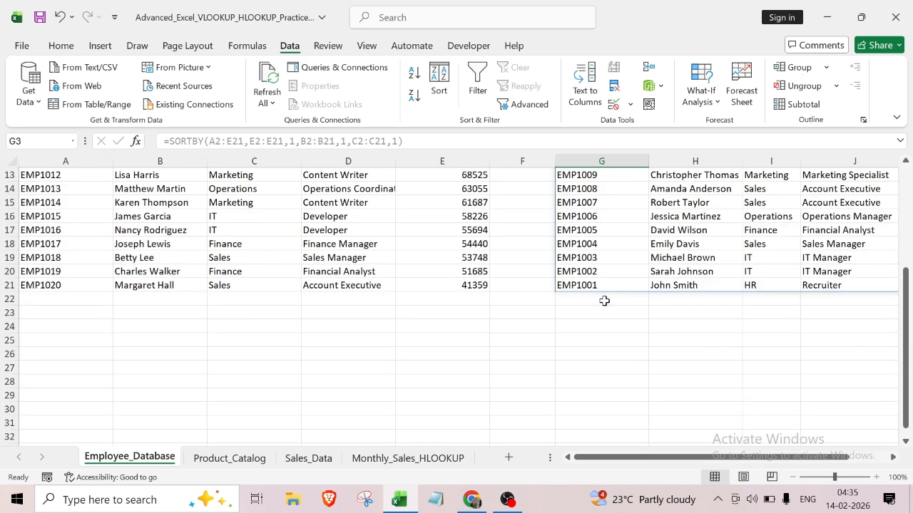
scroll(604, 312, up, 8)
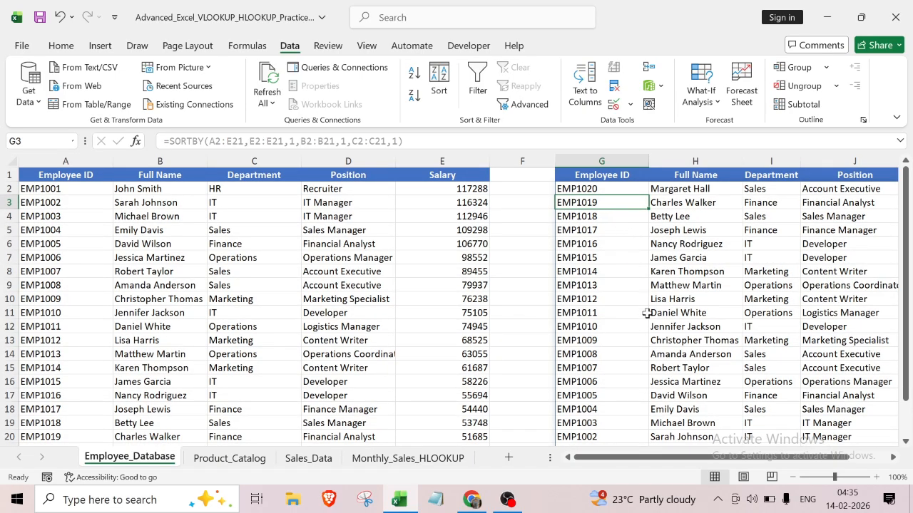
click(652, 283)
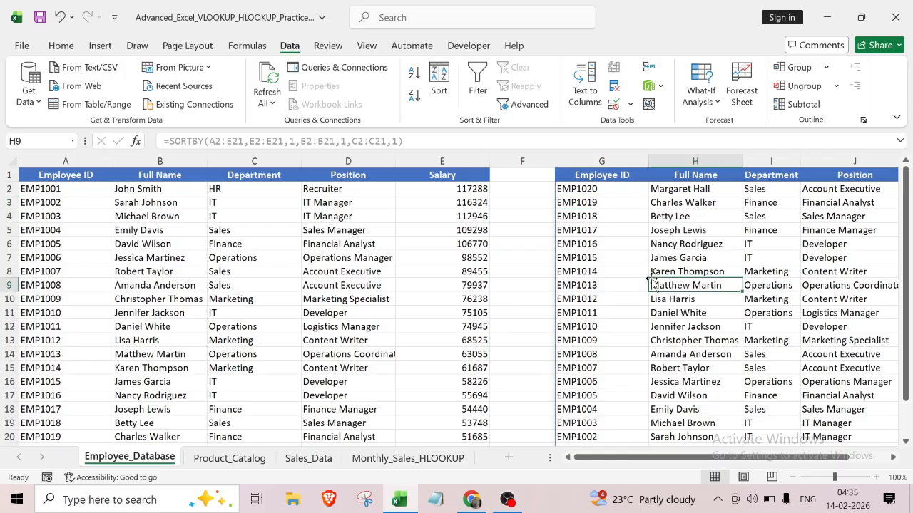
drag(626, 460, 664, 460)
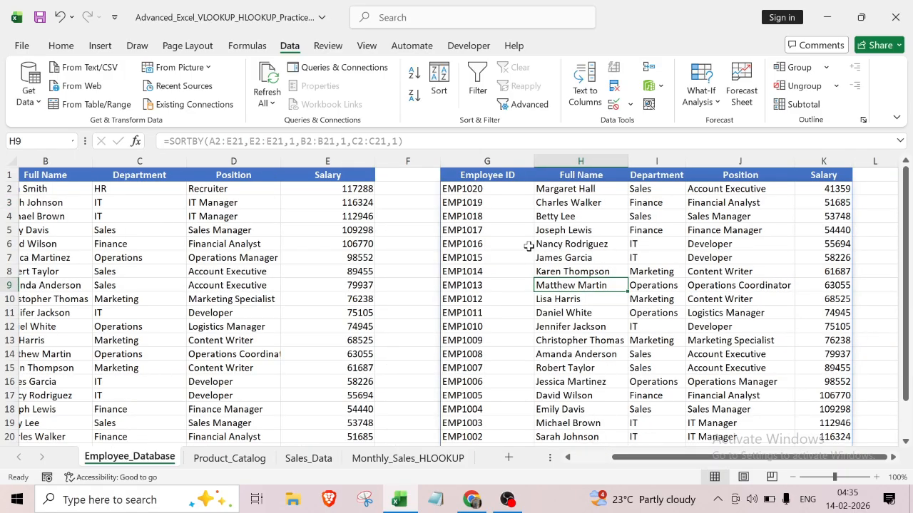
scroll(524, 249, down, 4)
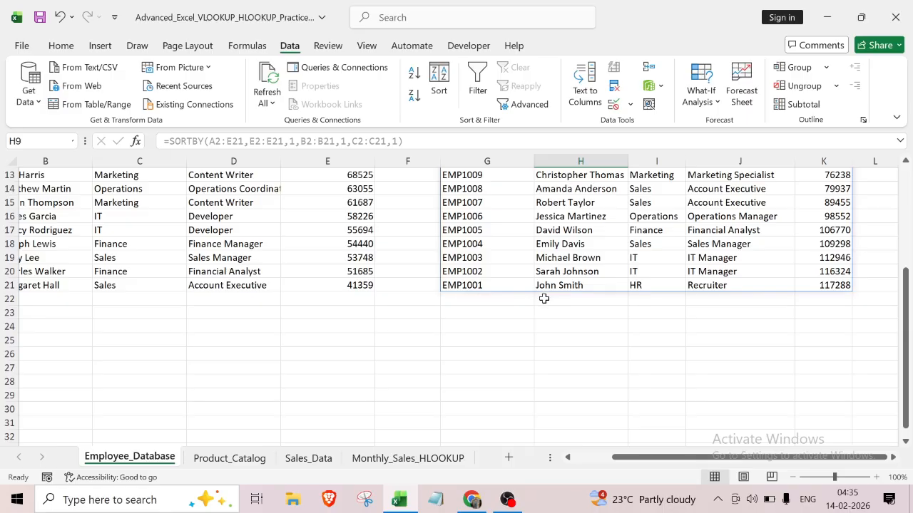
scroll(489, 287, up, 4)
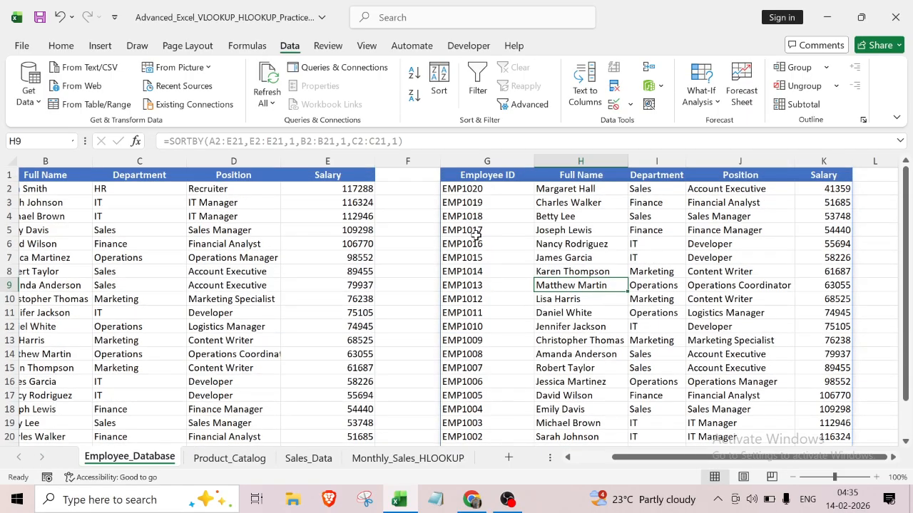
click(676, 338)
click(748, 304)
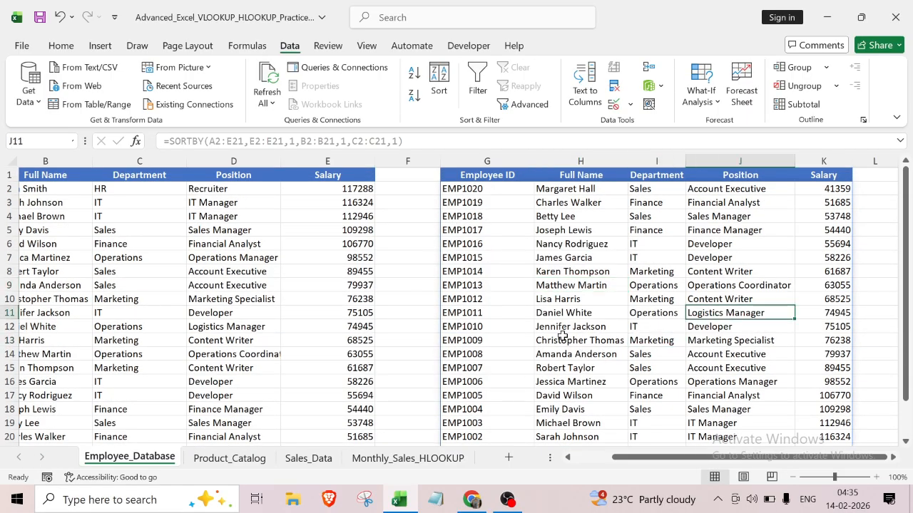
click(563, 330)
click(94, 325)
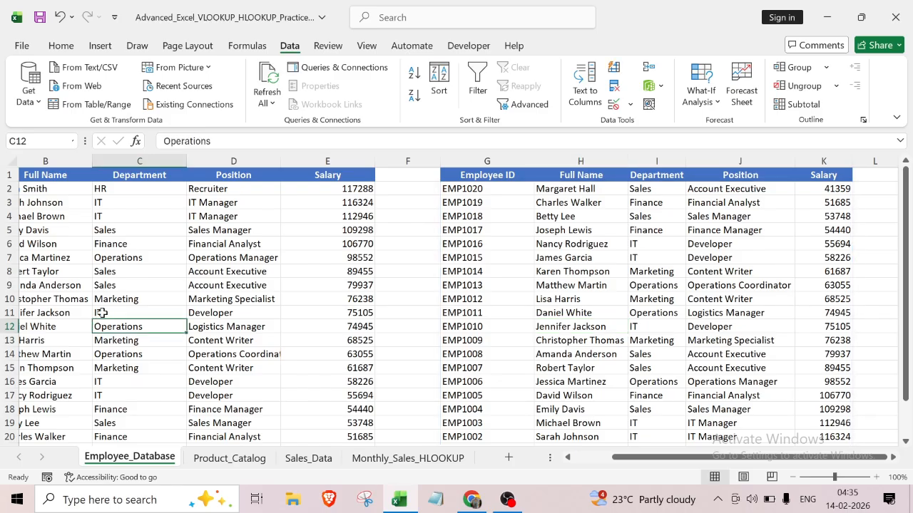
click(102, 313)
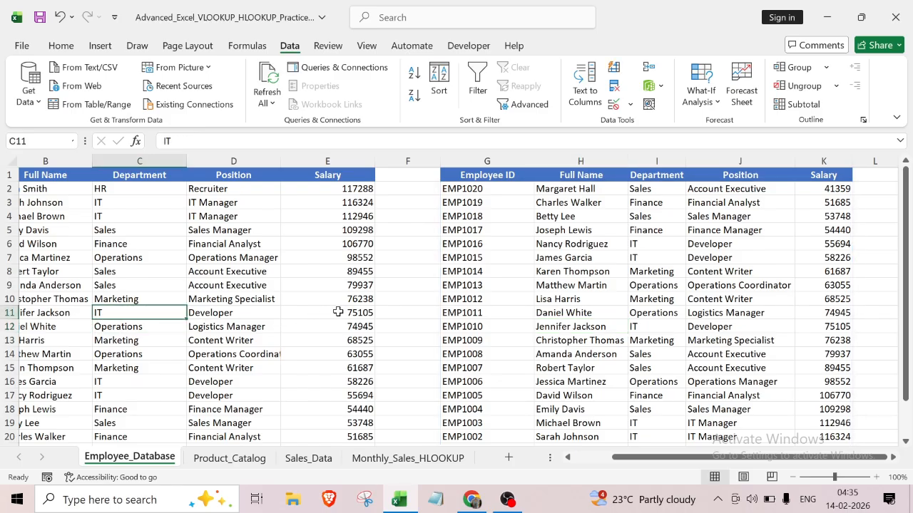
Step: Set the first employee's department in C2 to Sales and check the matching row in the SORTBY output
click(125, 188)
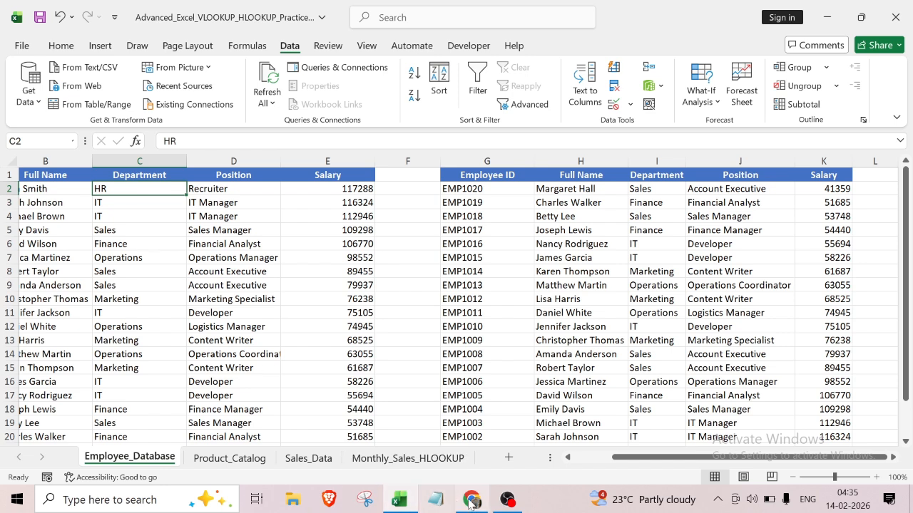
scroll(162, 289, left, 2)
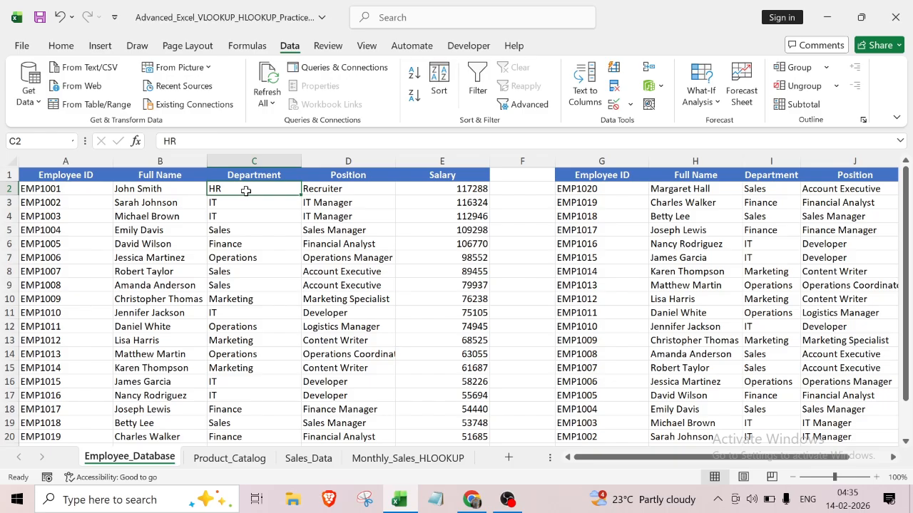
key(BackSpace)
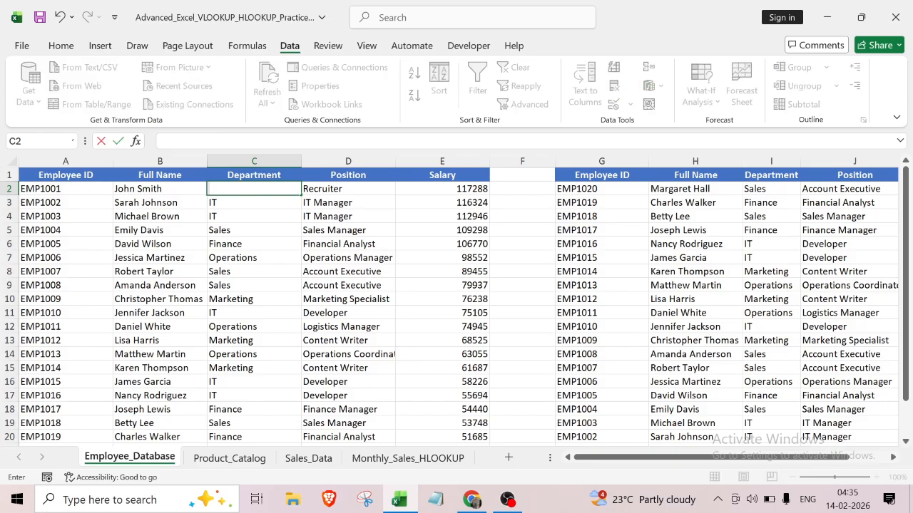
text(S)
key(Return)
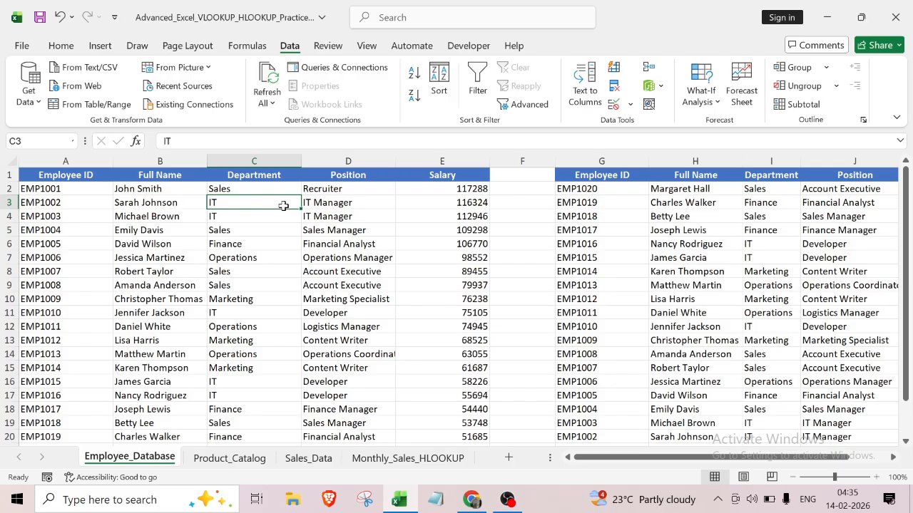
drag(589, 460, 609, 460)
scroll(613, 418, down, 2)
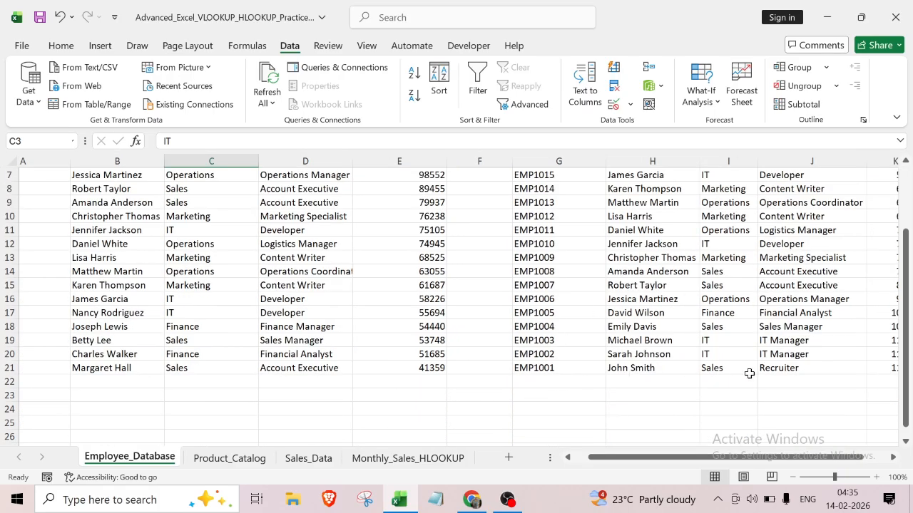
drag(625, 460, 579, 457)
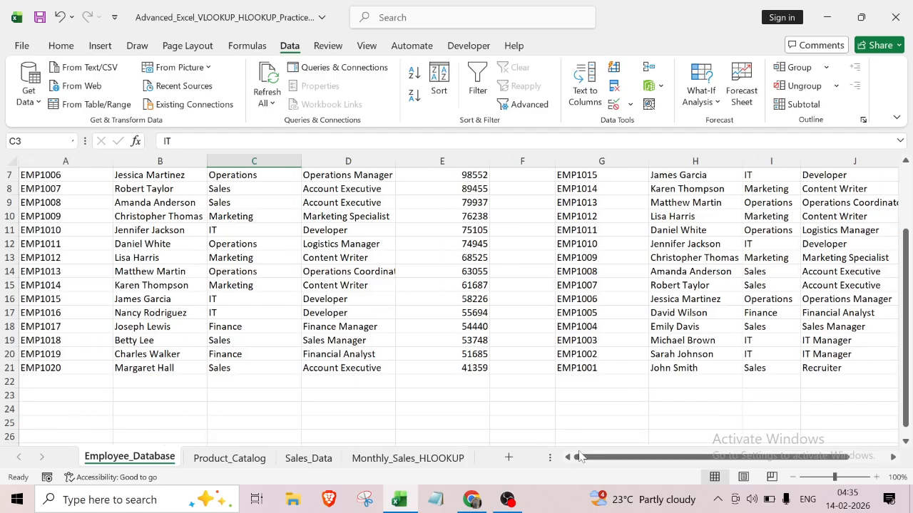
scroll(556, 432, up, 2)
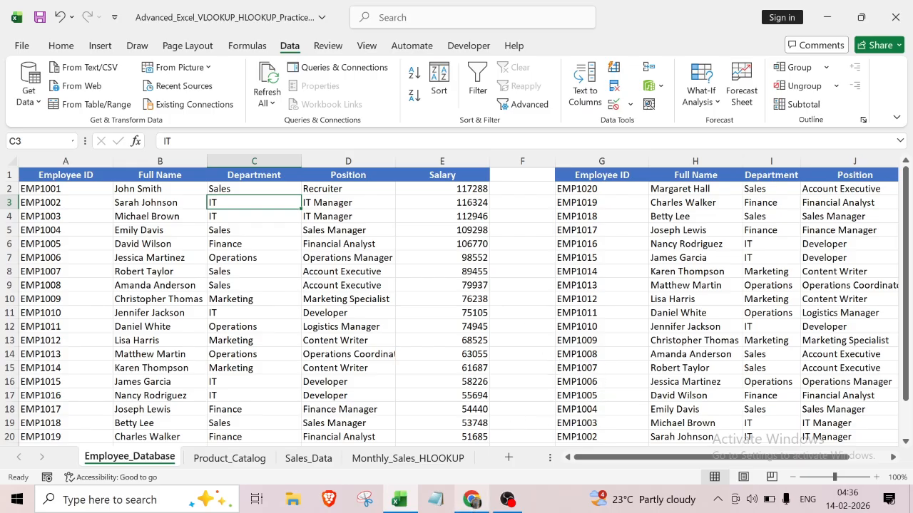
click(510, 502)
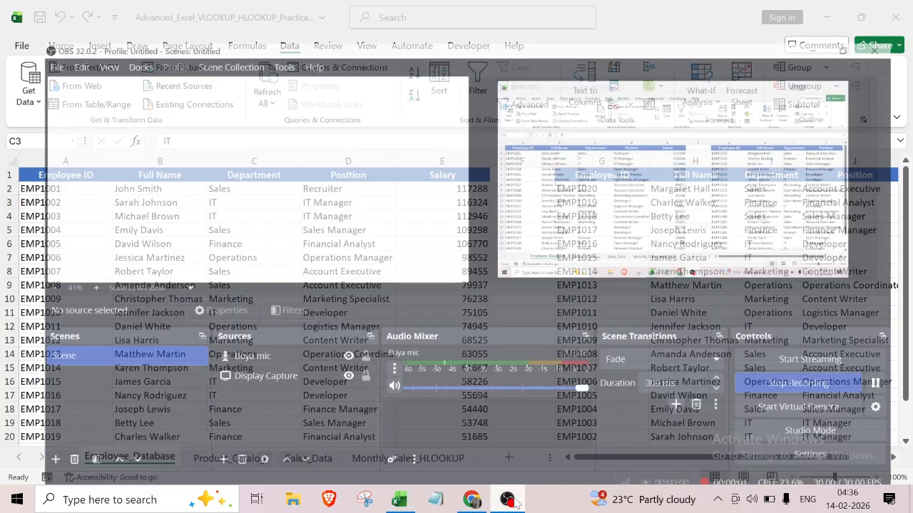